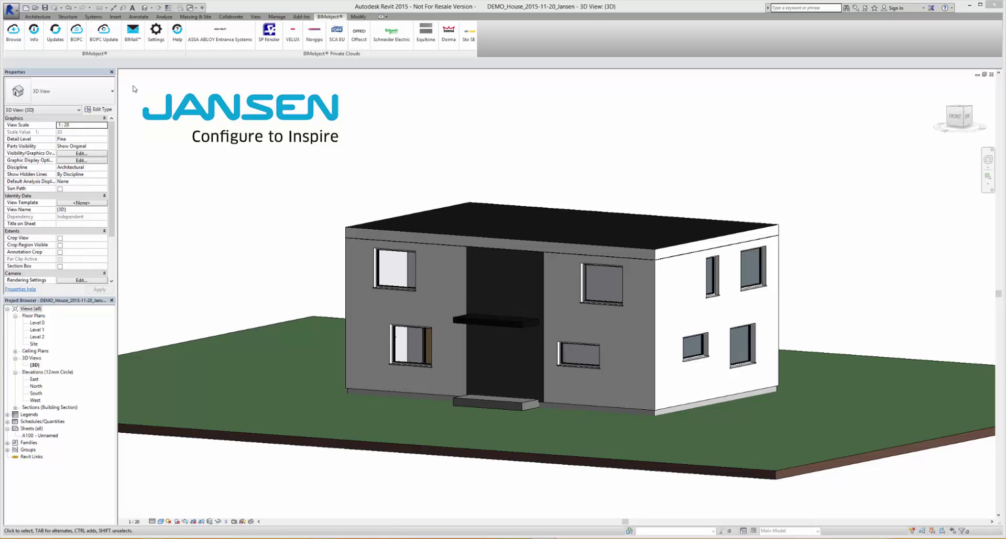
Open the BIMobject portal and filter products by the brand Jansen AG.
left_click(13, 31)
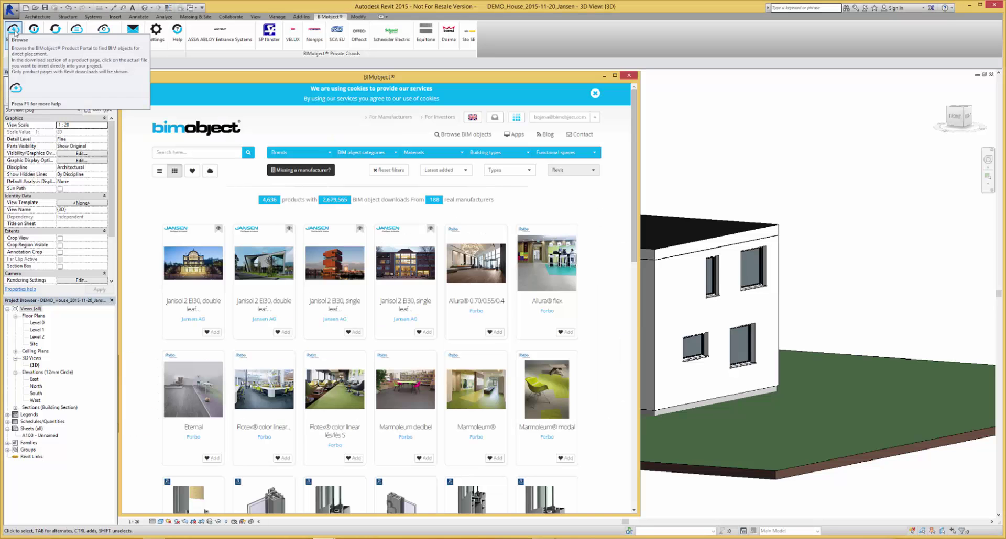
left_click(289, 156)
type("jansen")
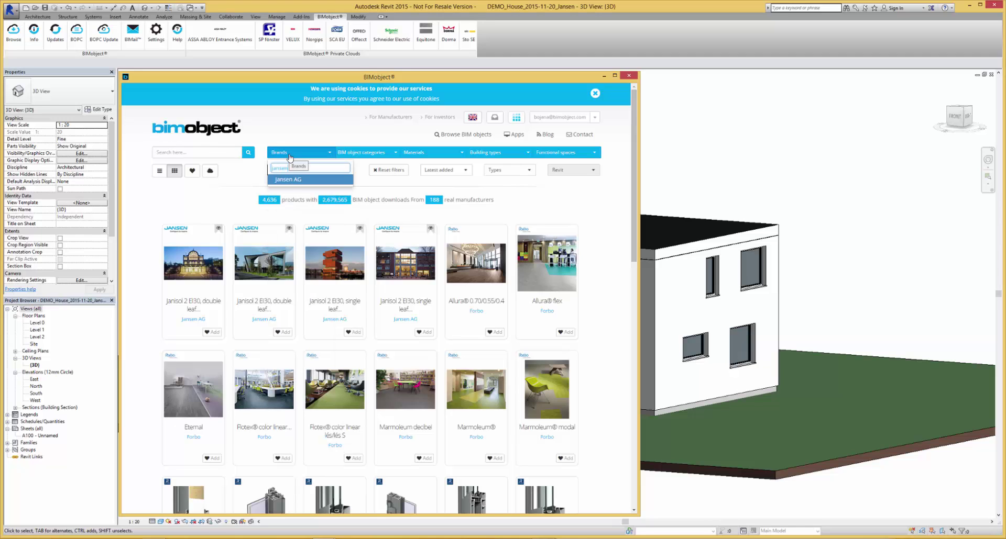
left_click(289, 180)
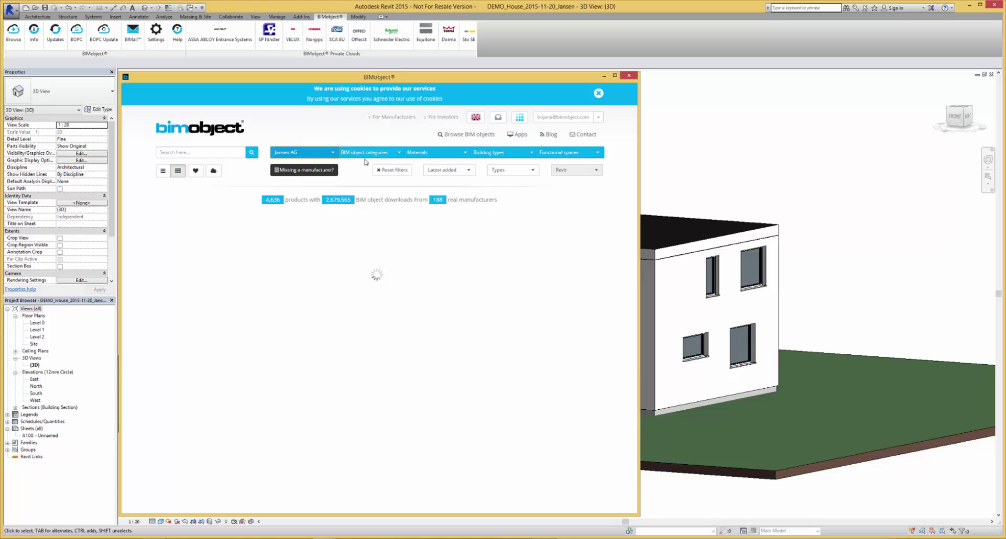
Narrow the Jansen AG results to the Fire Protection category.
left_click(365, 152)
type("fire")
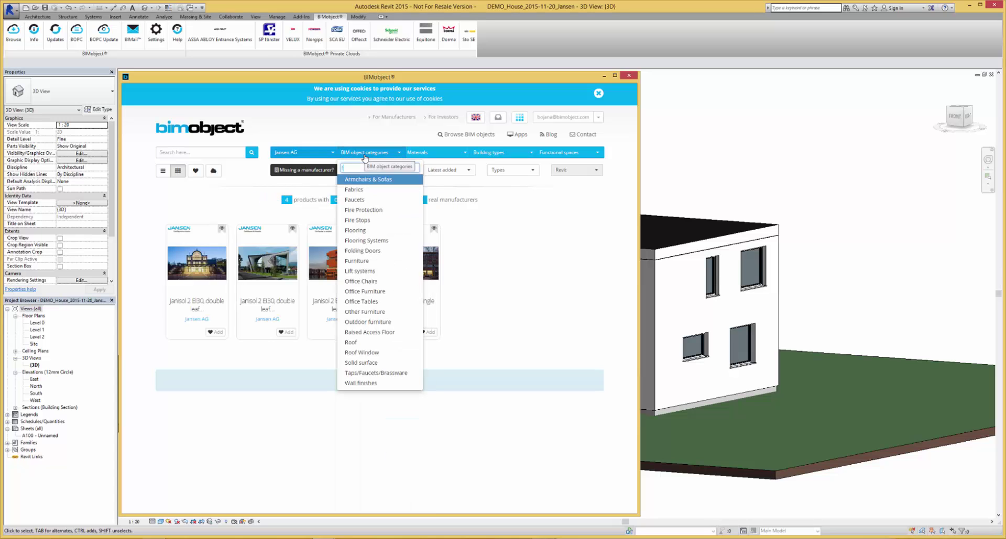
left_click(361, 180)
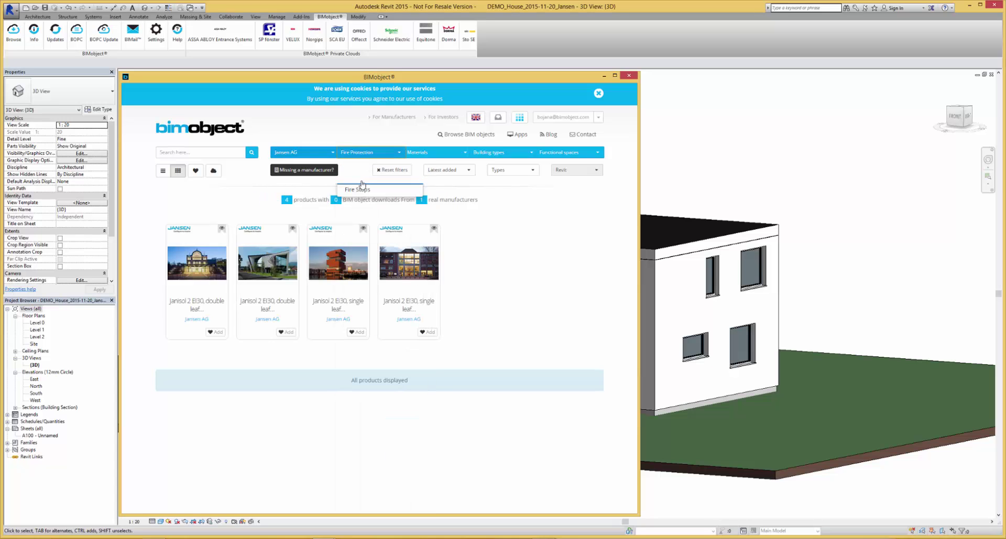
Open the Jansen AG brand page and look at its language menu and Contact Brand form.
left_click(187, 233)
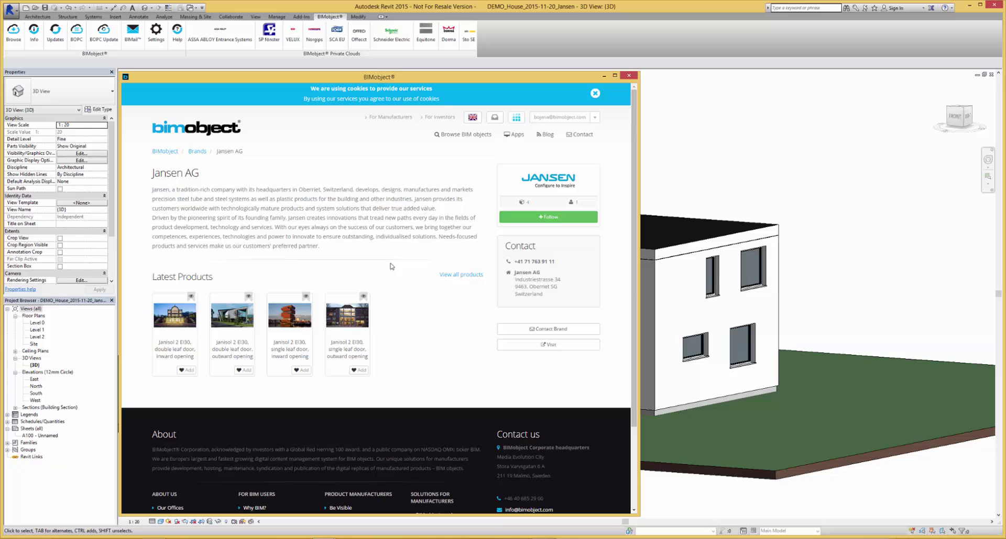
left_click(472, 121)
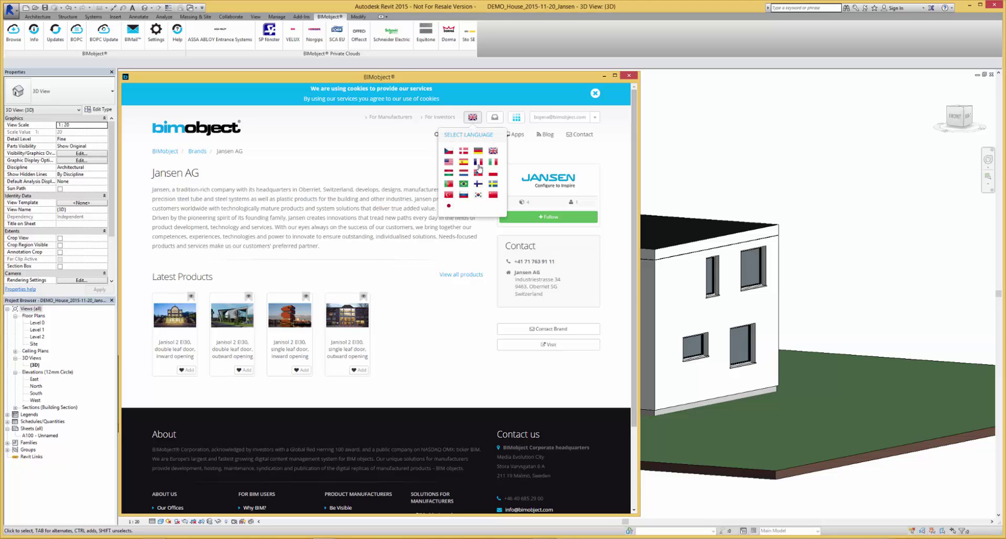
left_click(465, 320)
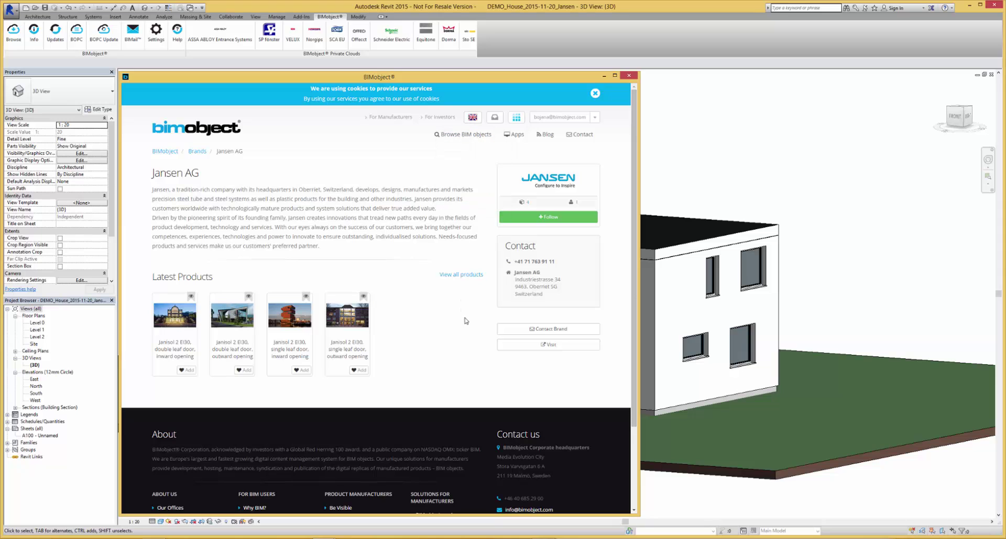
left_click(548, 333)
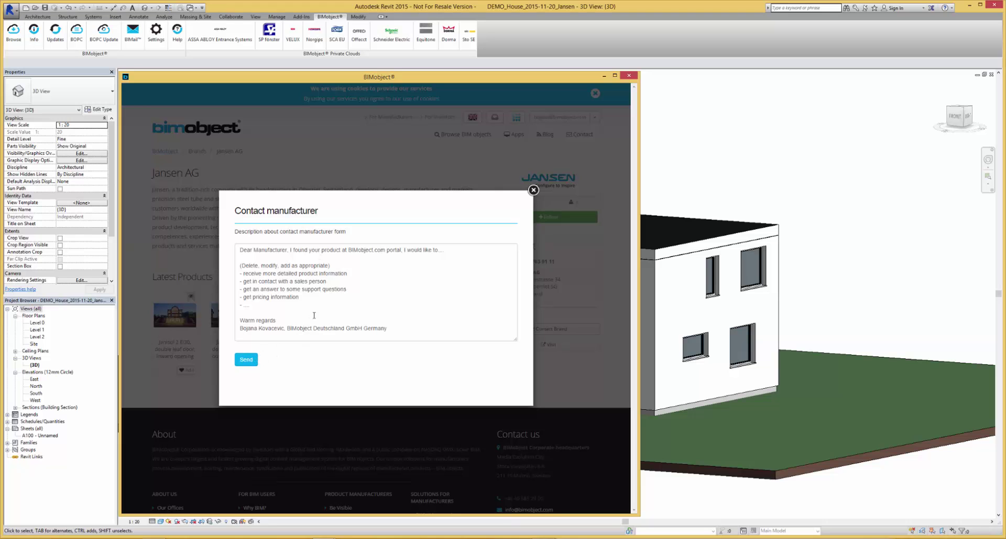
left_click(533, 190)
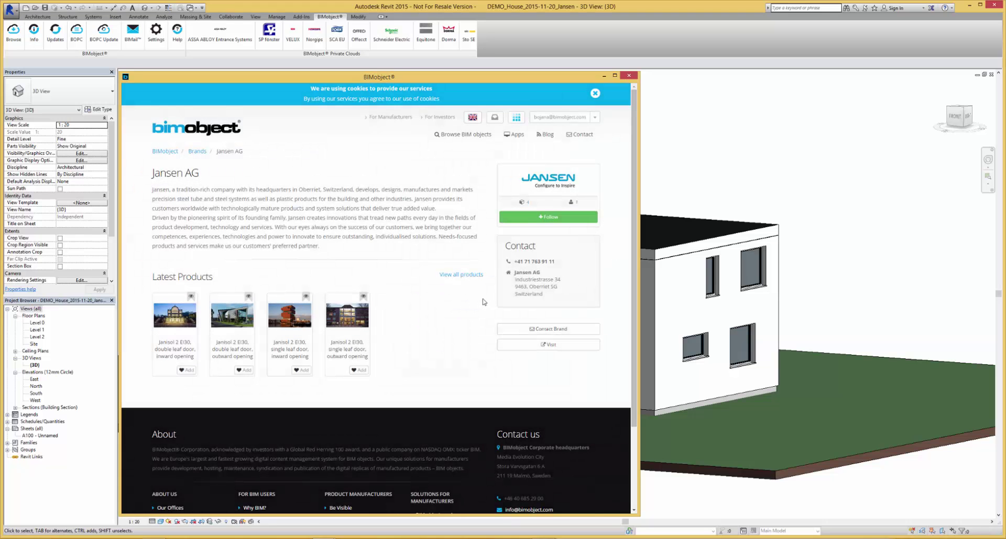
left_click(547, 346)
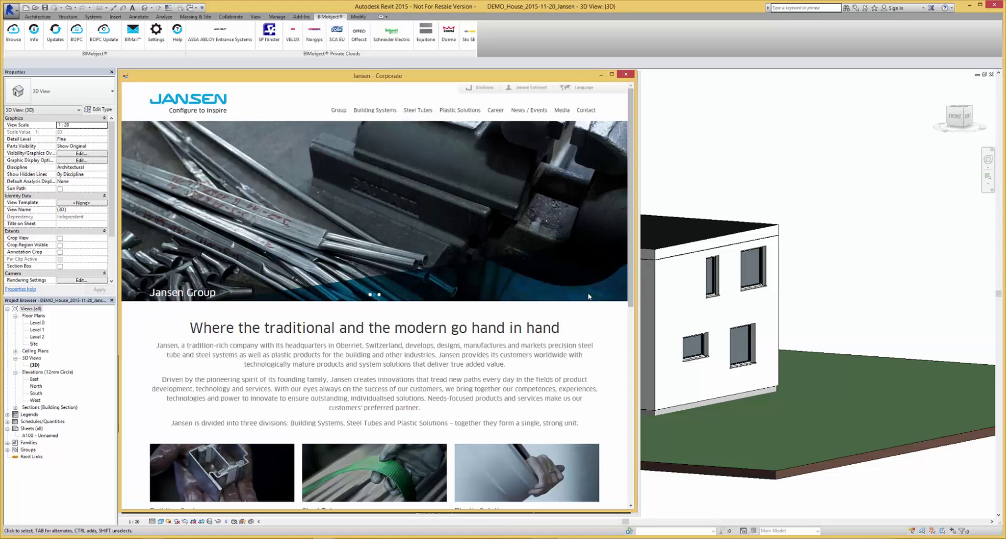
scroll(624, 288, "down", 3)
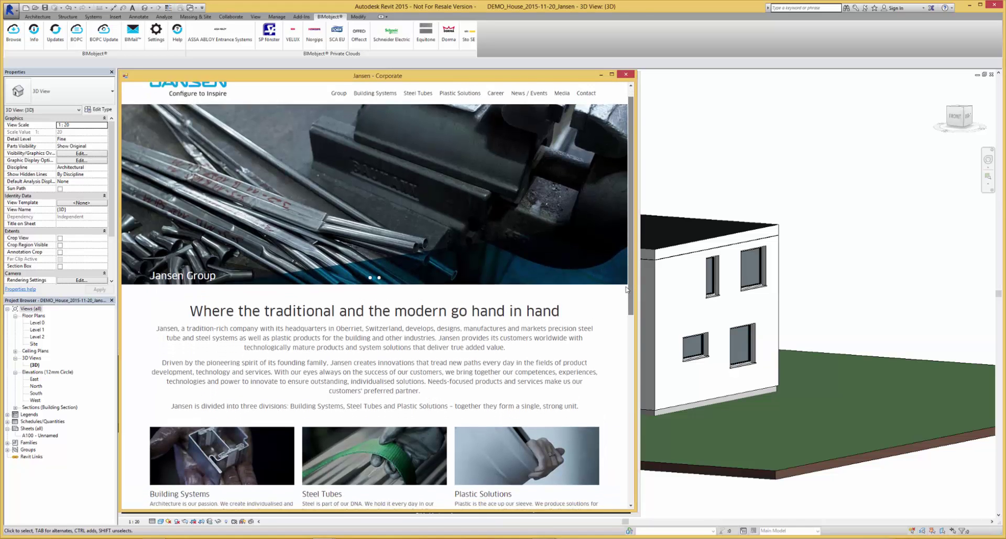
scroll(620, 361, "down", 1)
scroll(621, 385, "down", 1)
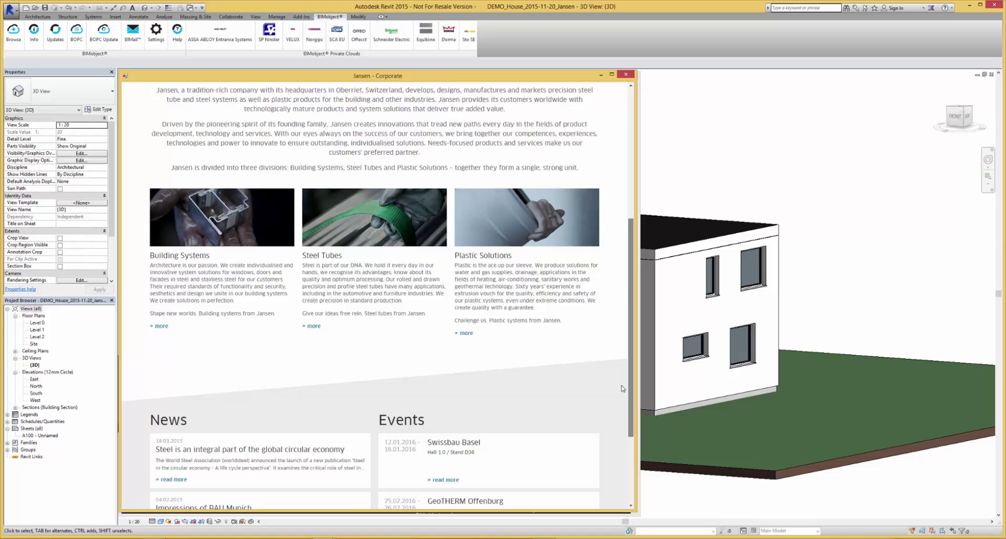
scroll(622, 390, "down", 1)
scroll(623, 367, "up", 1)
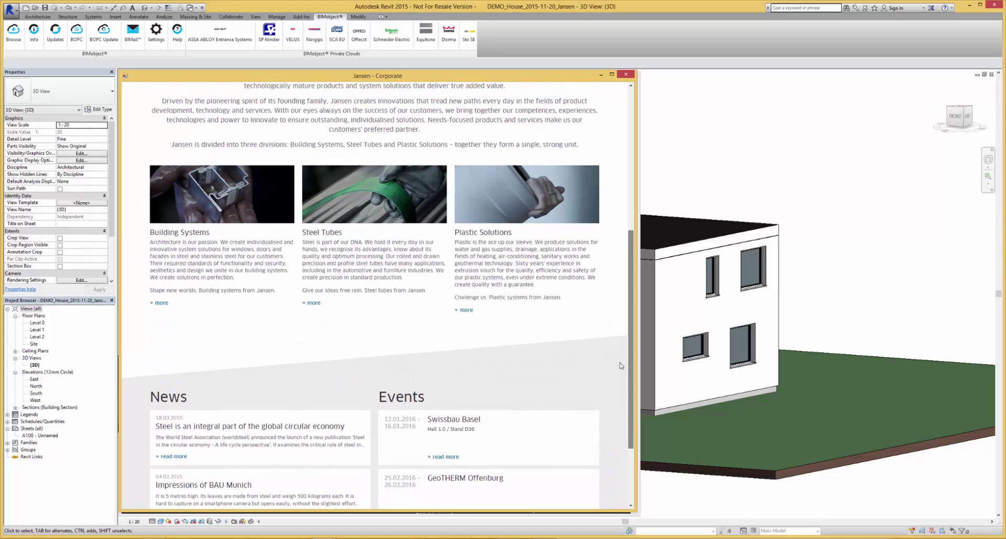
scroll(623, 314, "up", 1)
scroll(622, 262, "up", 1)
scroll(620, 235, "up", 1)
scroll(618, 228, "up", 2)
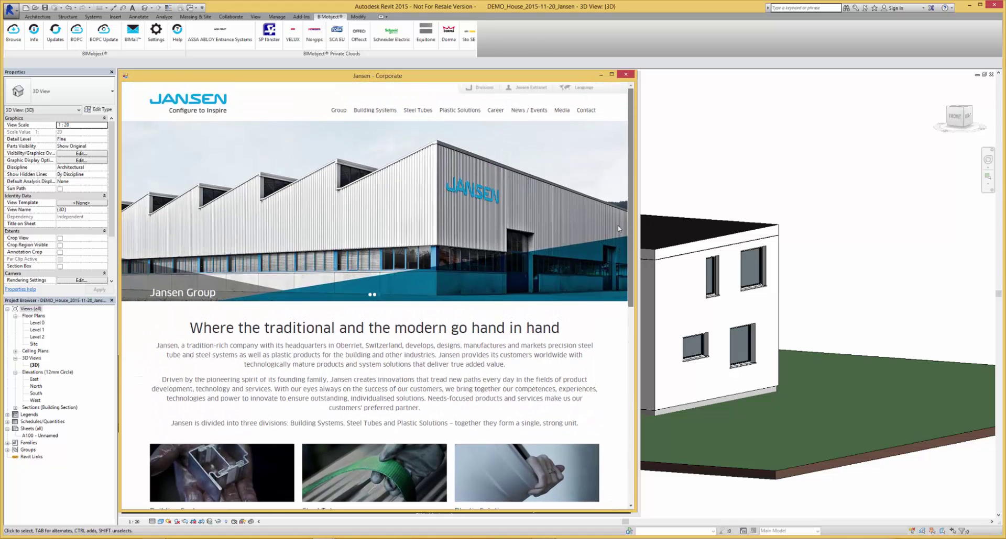
left_click(625, 74)
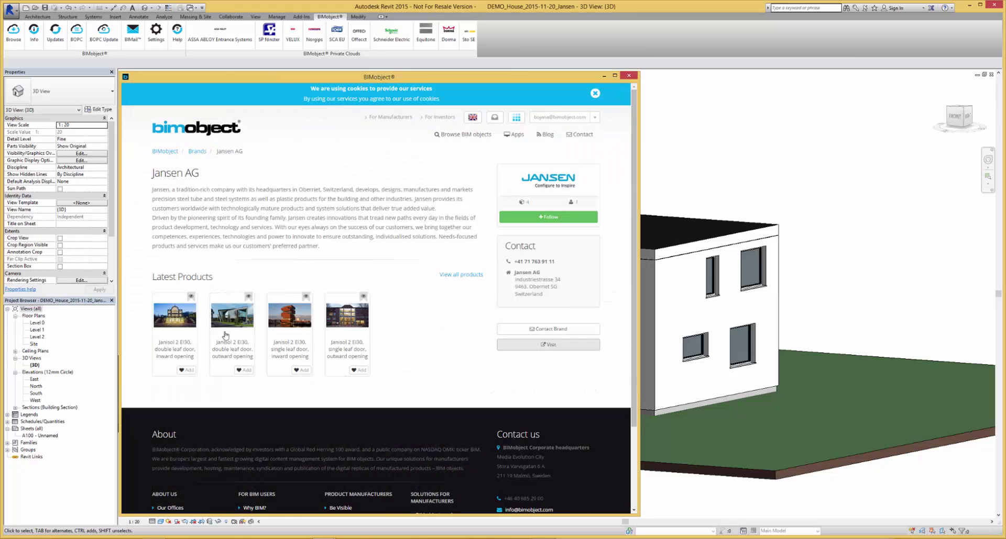
Open the Janisol 2 EI30 double leaf outward opening door page and browse its photos.
left_click(229, 323)
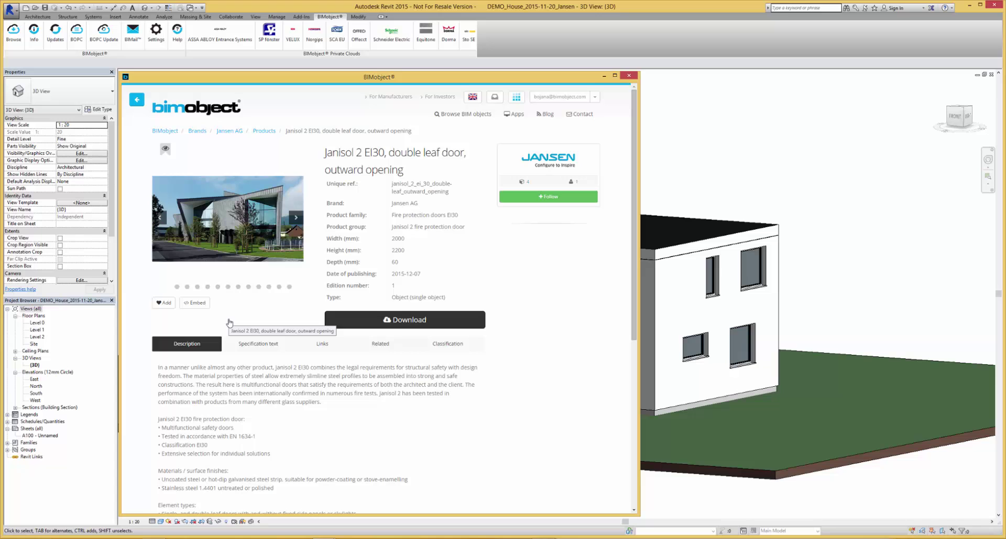
left_click(296, 219)
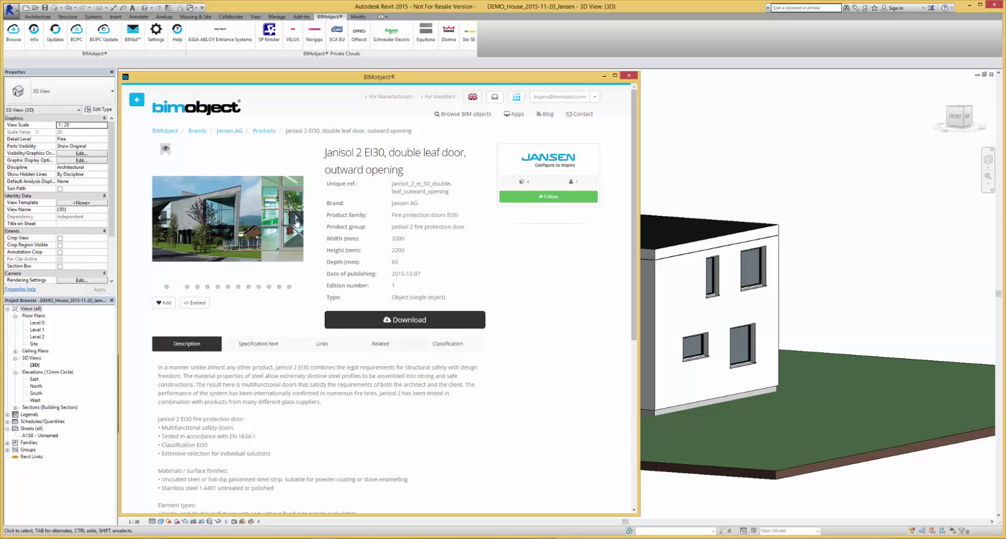
left_click(296, 219)
left_click(296, 222)
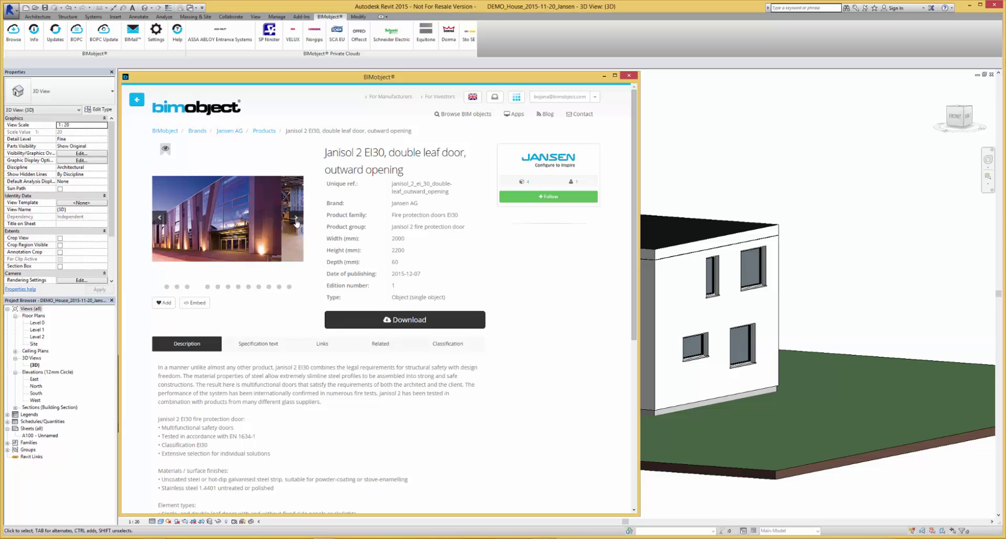
left_click(296, 223)
left_click(295, 222)
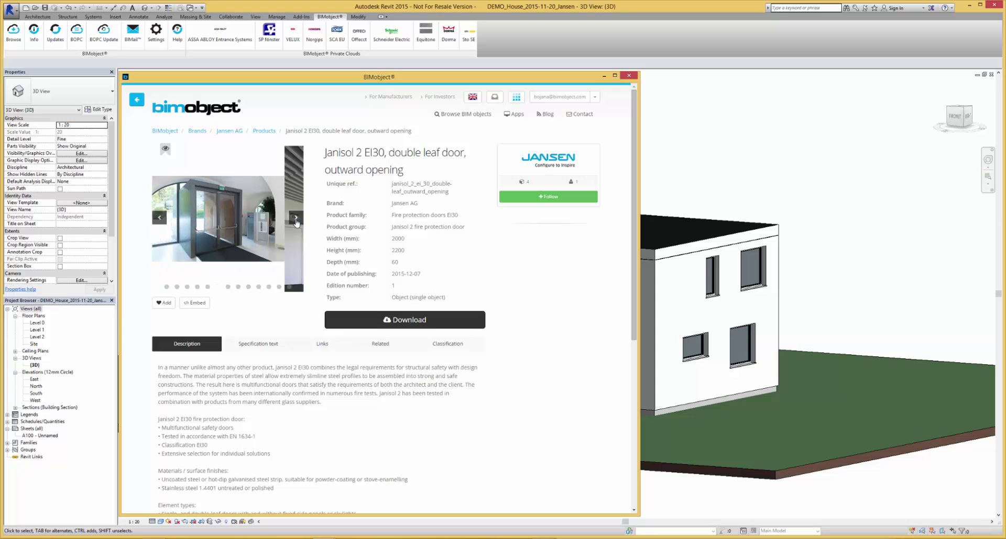
left_click(296, 222)
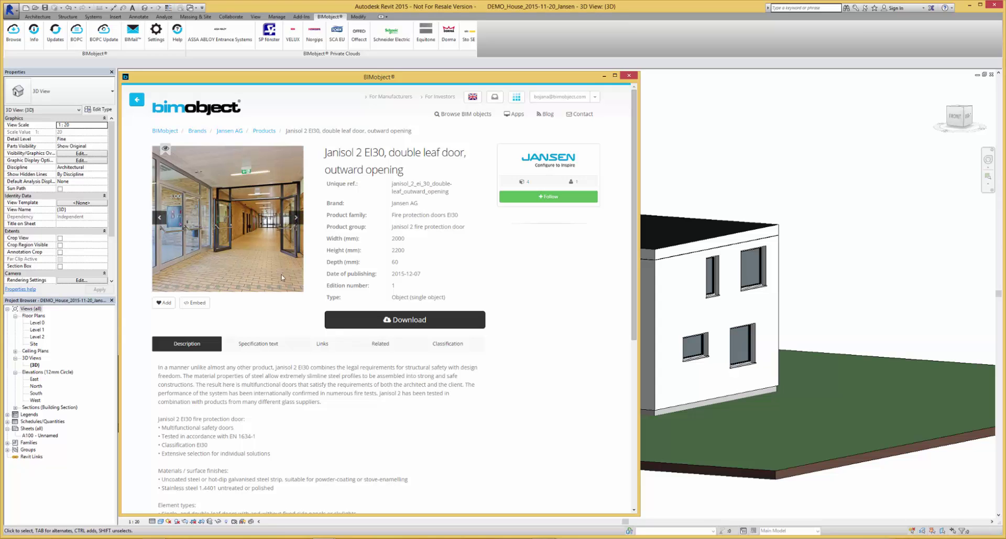
Review the door's Specification text, Links, Related and Classification tabs.
left_click(241, 350)
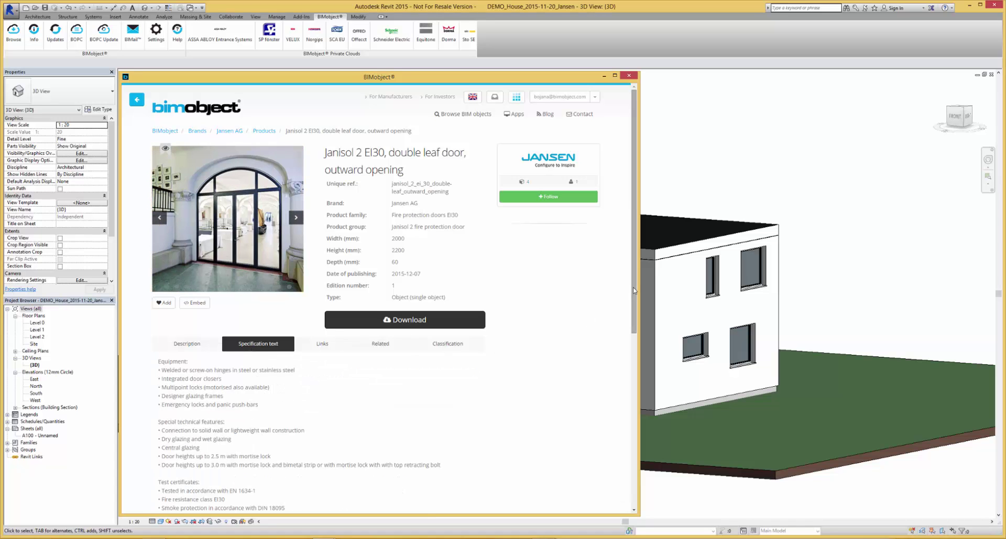
left_click_drag(631, 295, 624, 367)
scroll(623, 367, "up", 2)
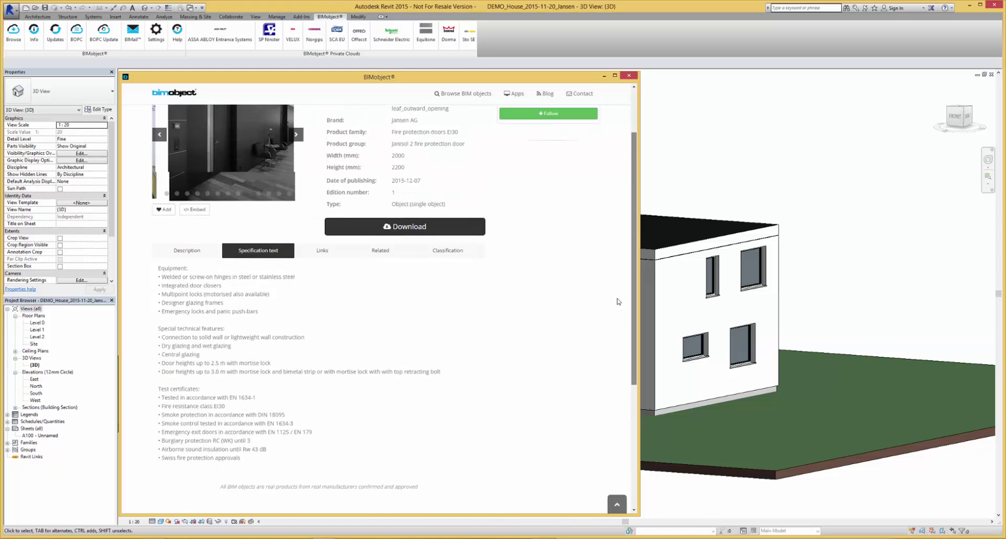
left_click(322, 320)
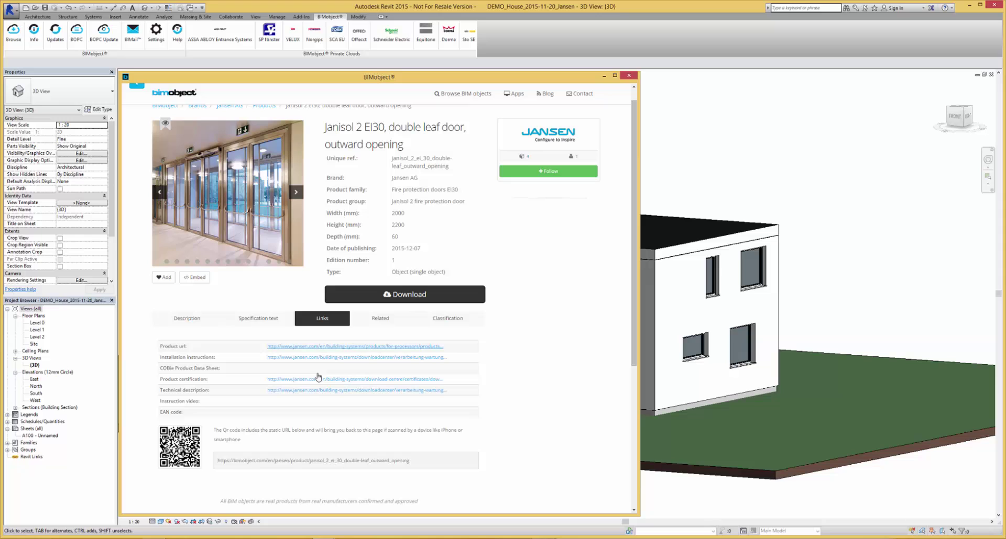
left_click(378, 320)
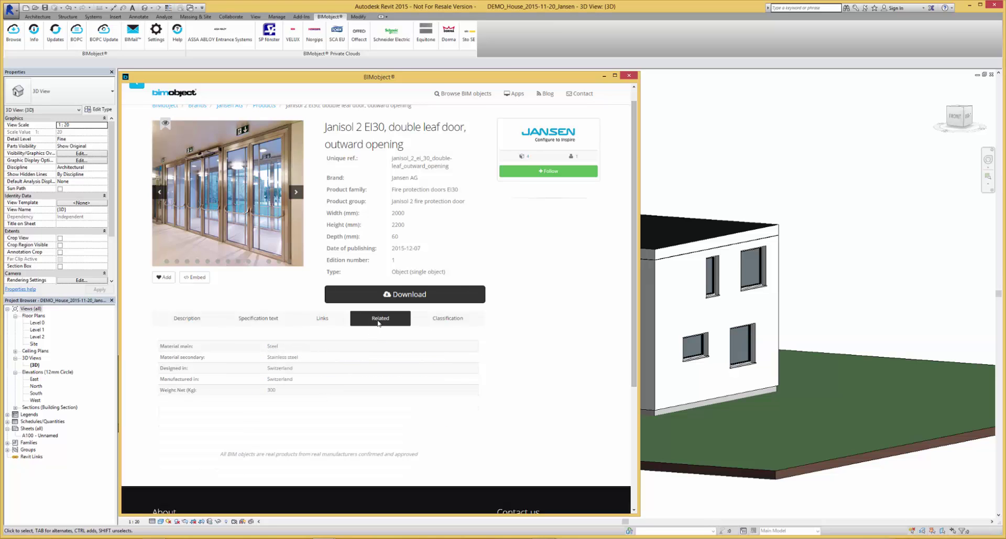
left_click(442, 325)
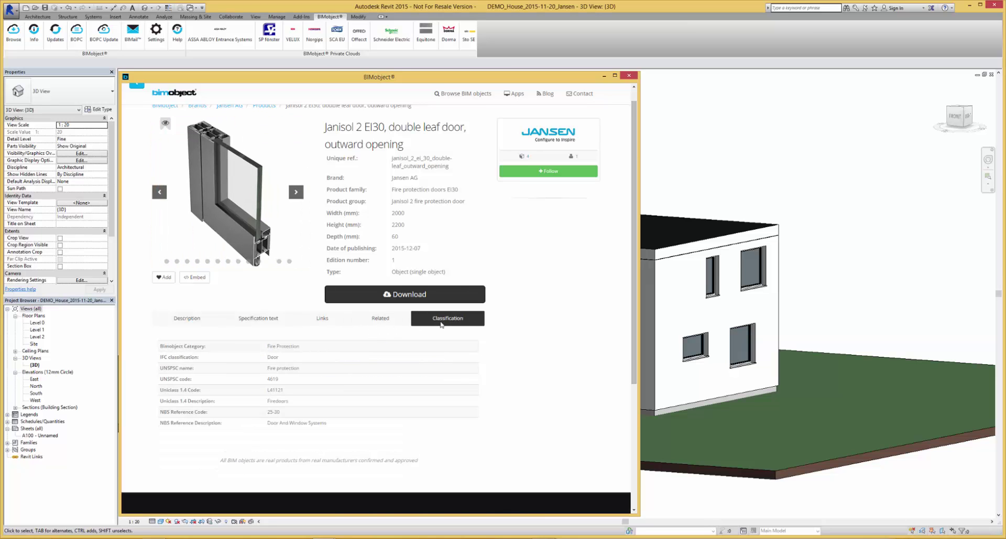
Download the door's centre-glazing Revit .rfa file.
left_click(388, 296)
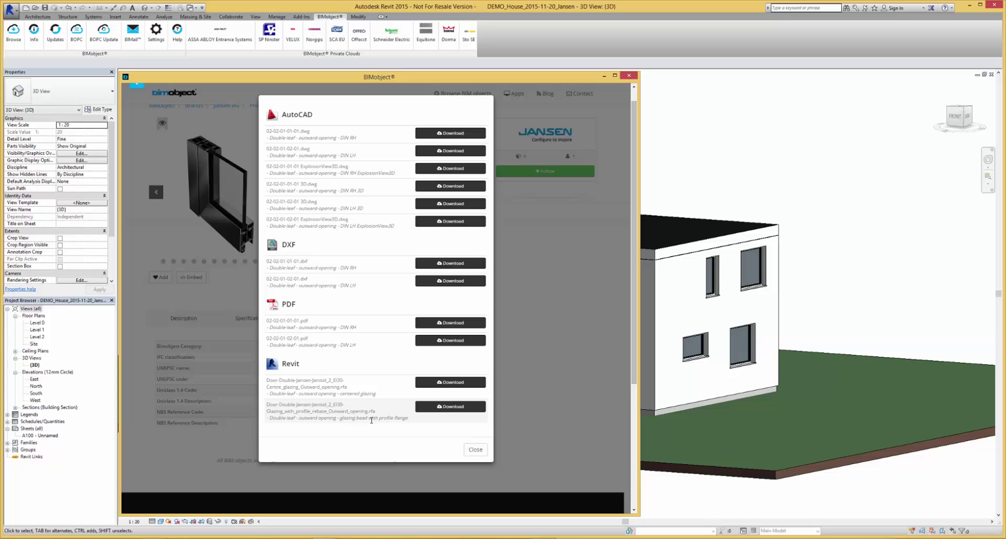
left_click(450, 382)
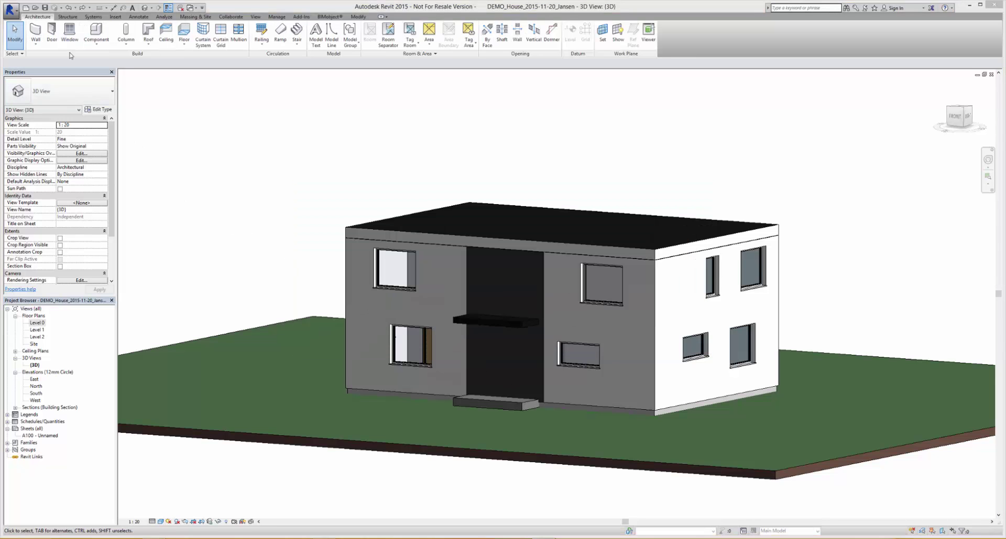
left_click(51, 32)
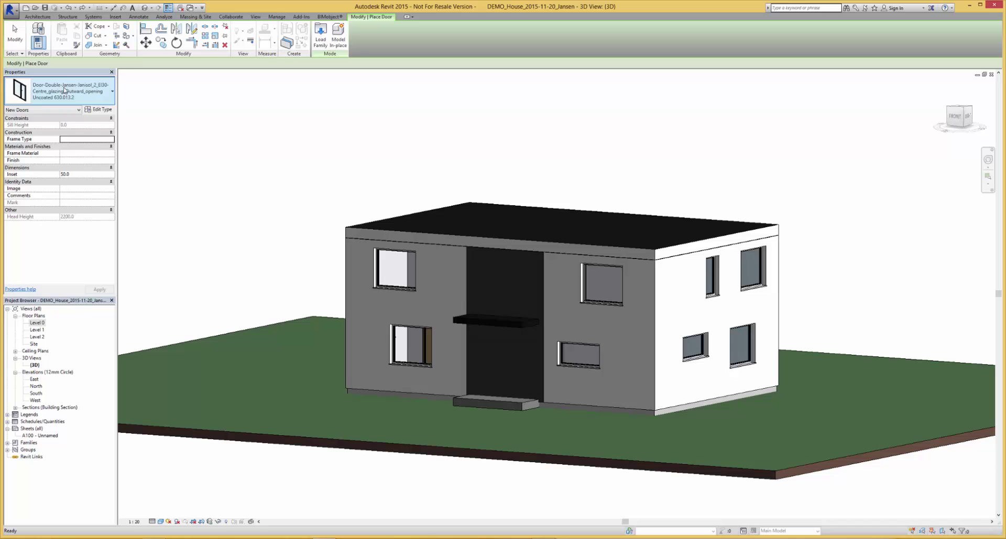
left_click(64, 90)
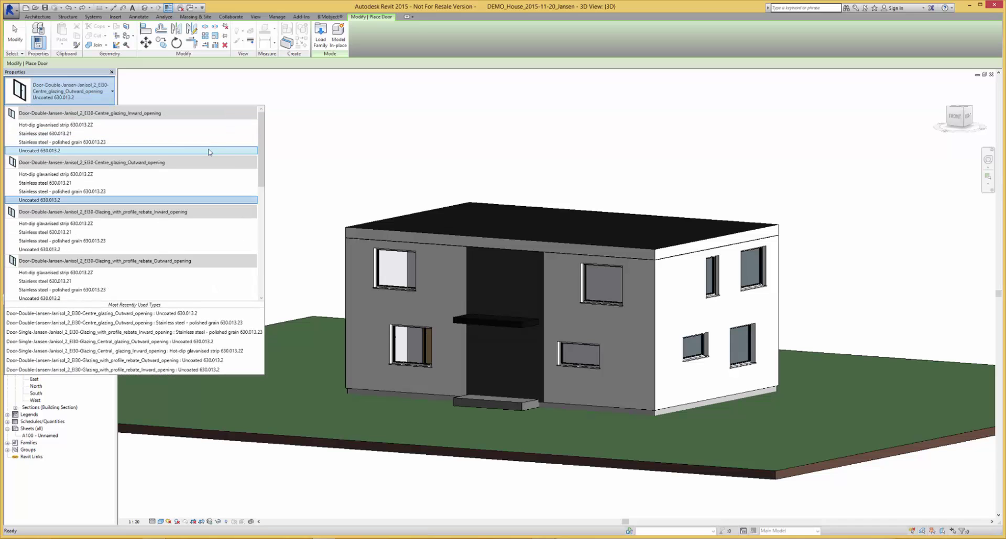
left_click_drag(261, 129, 258, 189)
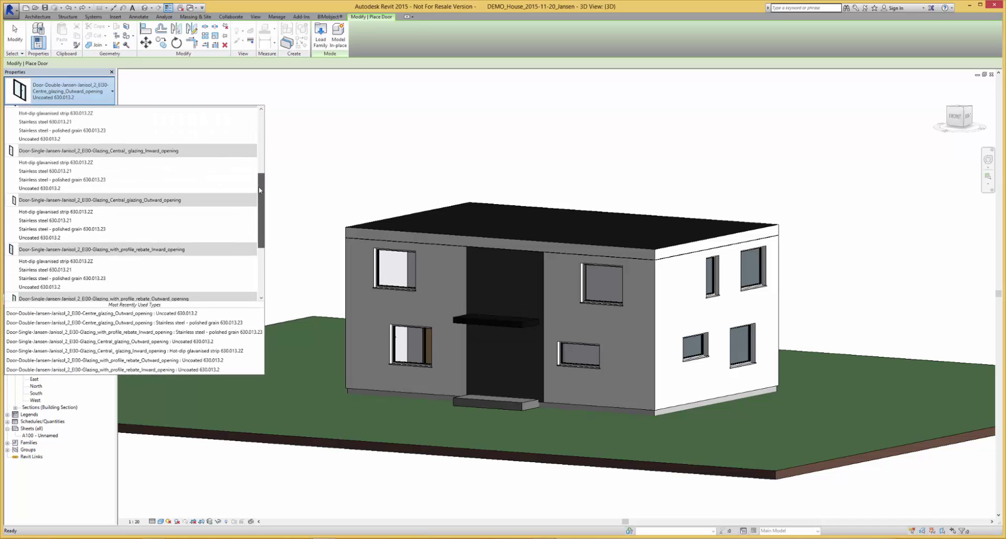
scroll(255, 196, "down", 2)
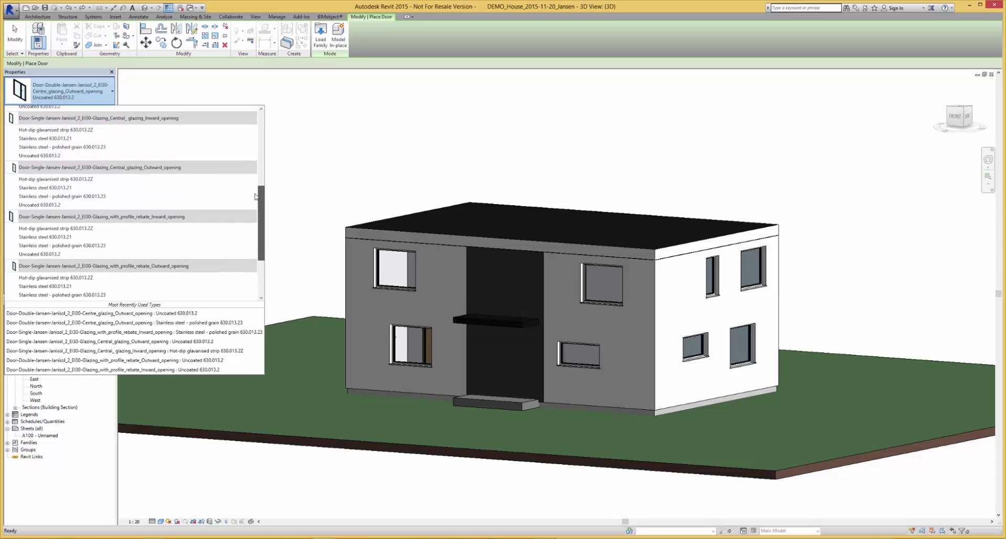
left_click_drag(259, 196, 259, 118)
left_click(285, 118)
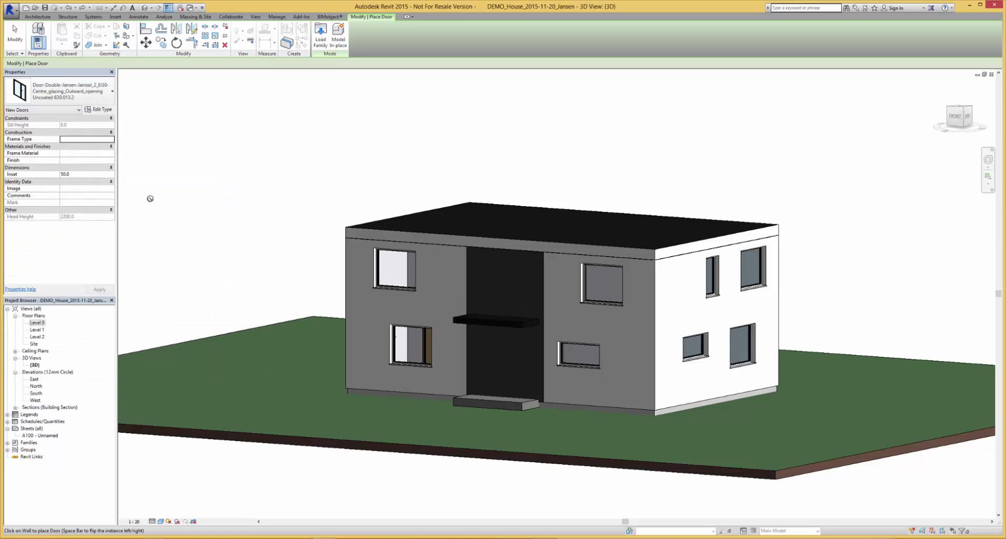
In the Level 0 plan, place the hot-dip galvanised centre-glazing Janisol double door in the front wall.
double_click(42, 322)
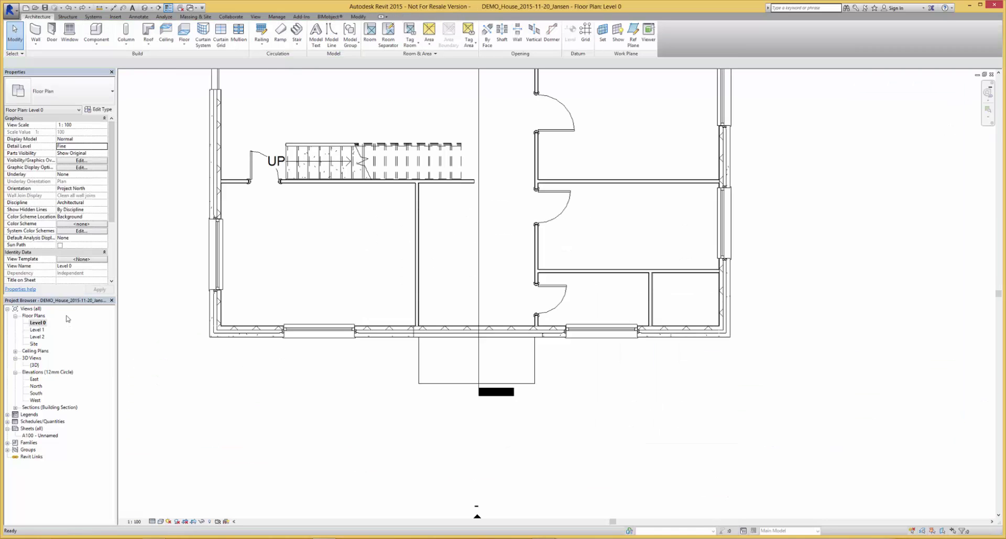
left_click(54, 40)
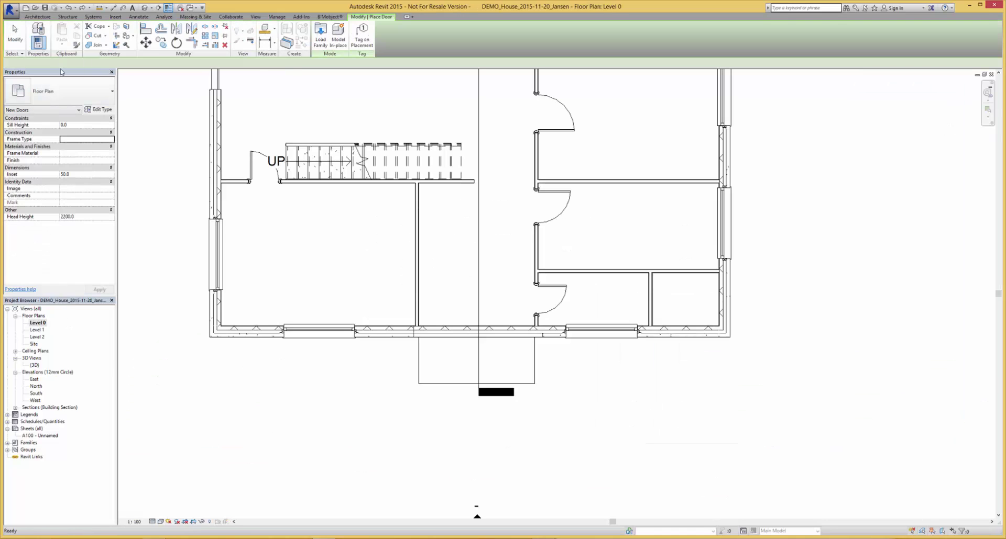
left_click(61, 89)
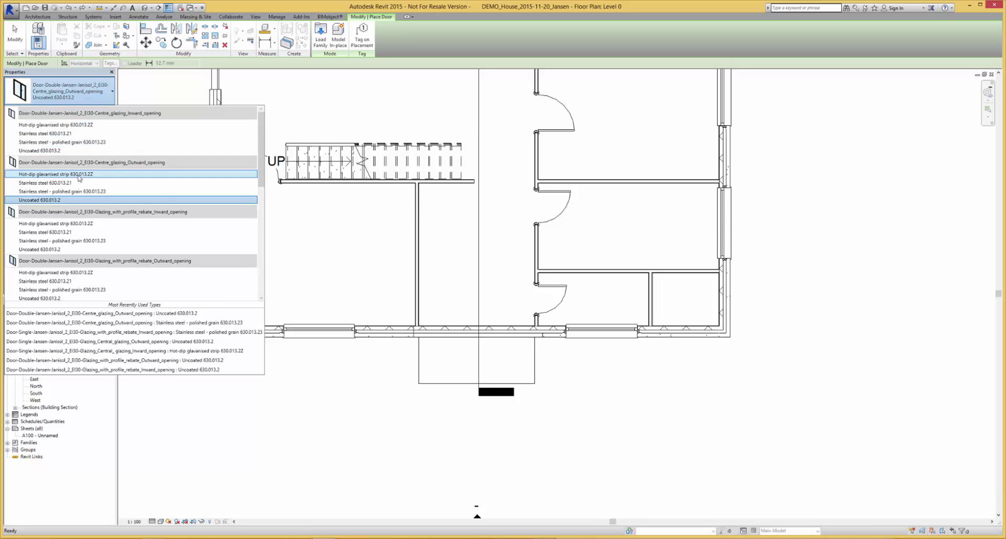
key("Escape")
key("Escape")
key("d")
key("r")
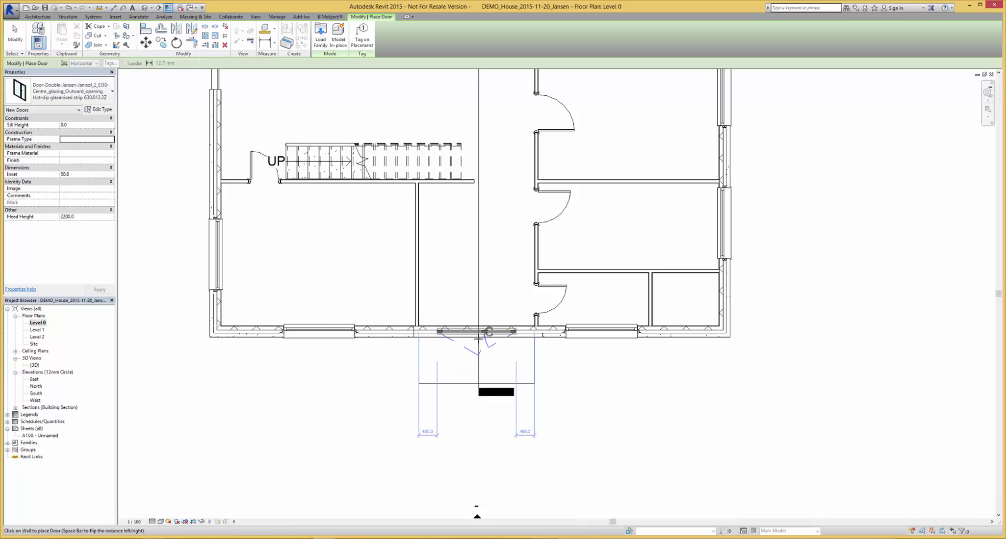
left_click(477, 339)
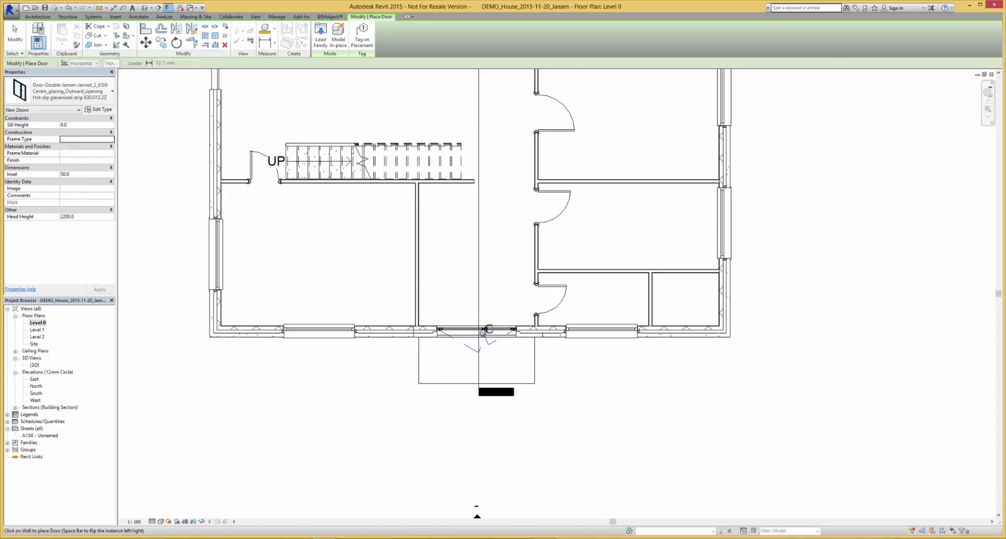
Finish door placement and zoom in to centre the new door in the plan.
scroll(487, 333, "up", 4)
key("Escape")
key("Escape")
scroll(490, 332, "up", 2)
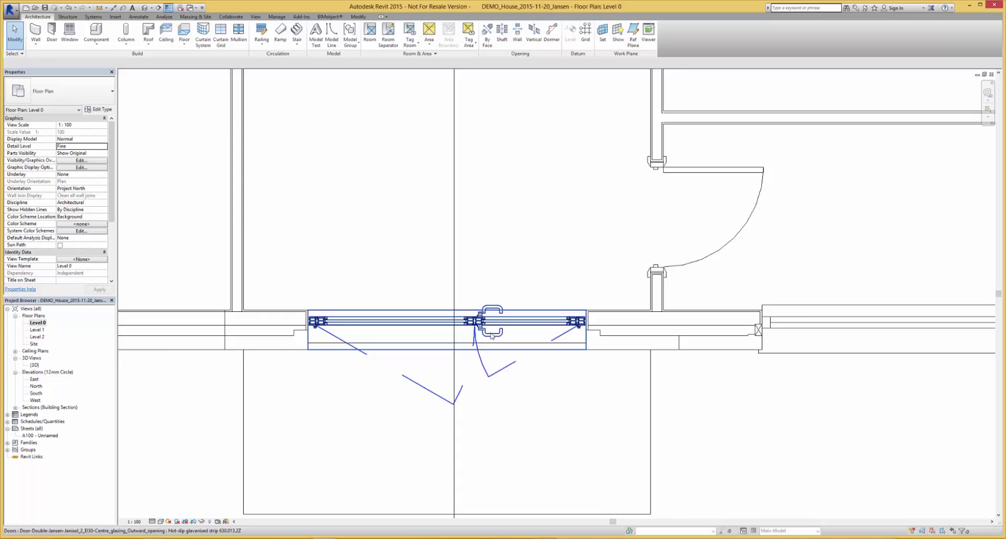
scroll(487, 330, "up", 1)
scroll(482, 328, "up", 1)
scroll(476, 324, "up", 2)
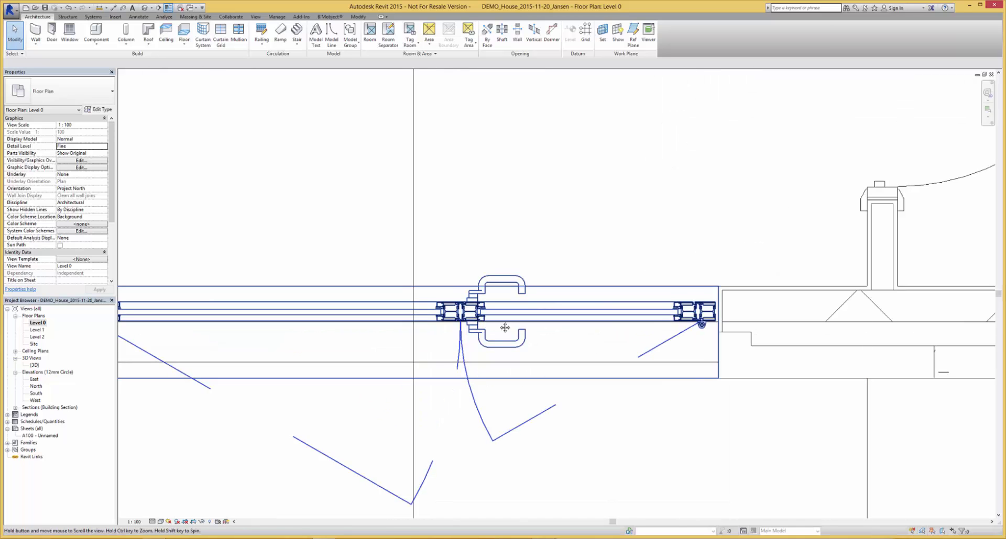
mouse_move(541, 320)
middle_mouse_down()
mouse_move(551, 330)
mouse_move(553, 314)
middle_mouse_up()
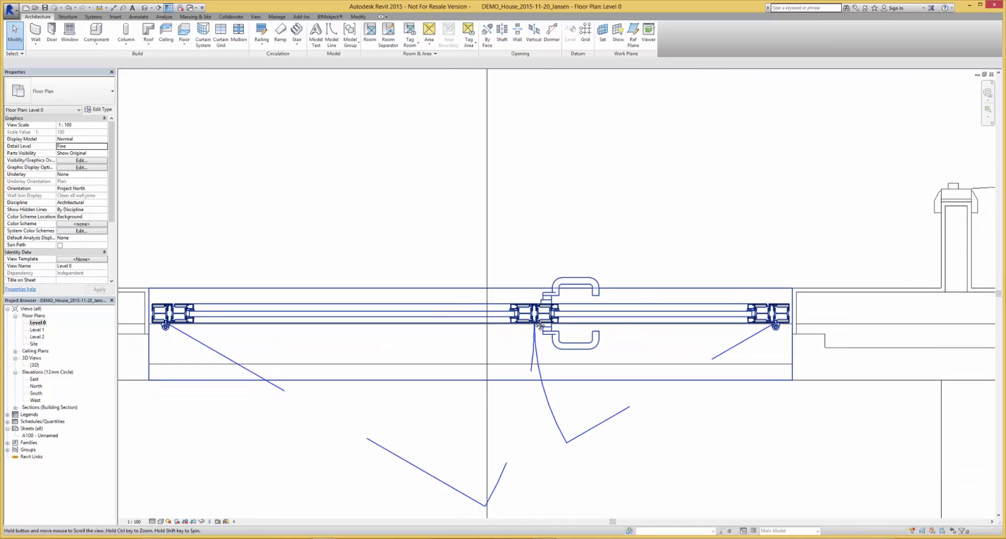
Switch the plan's detail level to Medium, then Coarse.
left_click(152, 521)
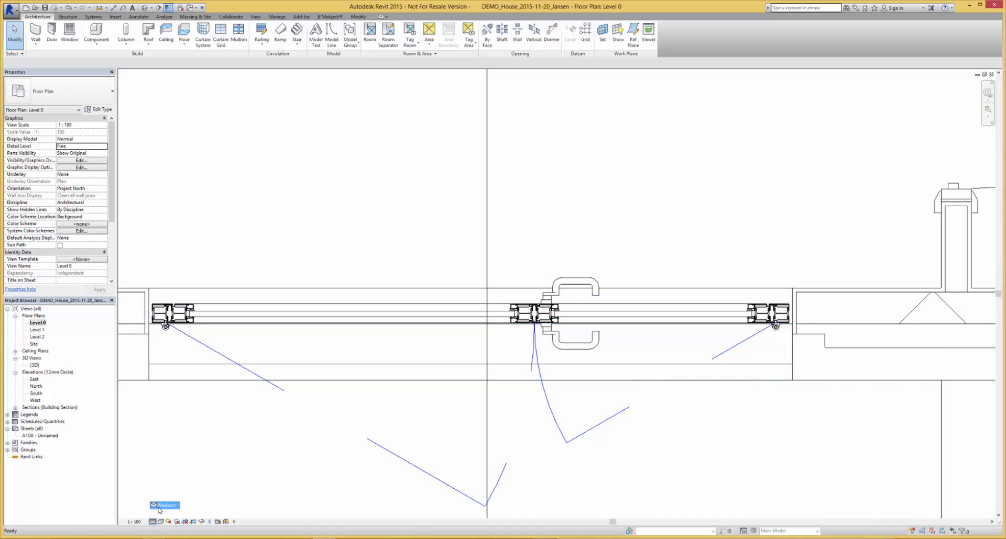
left_click(161, 505)
left_click(152, 521)
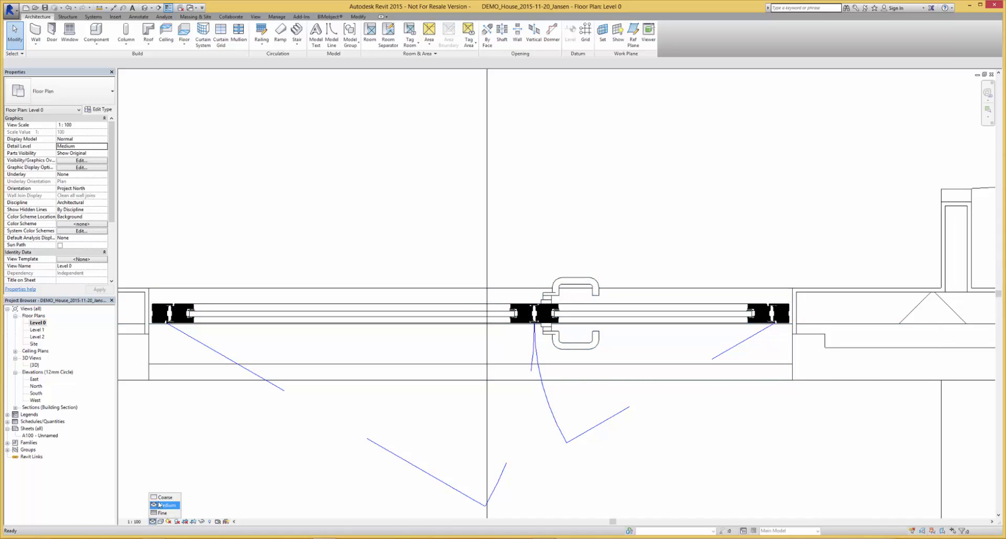
left_click(160, 498)
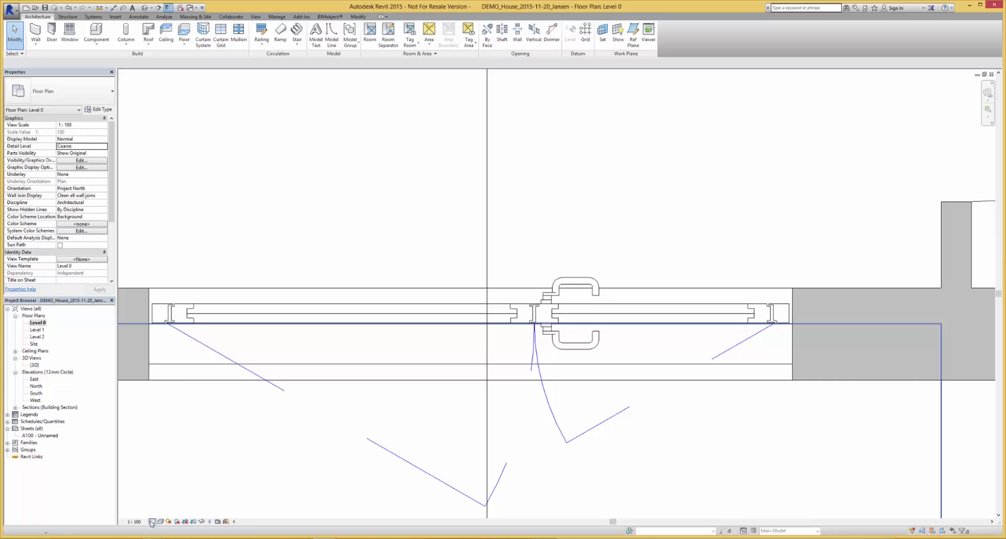
Return the plan to Fine detail and select the new double door.
left_click(152, 522)
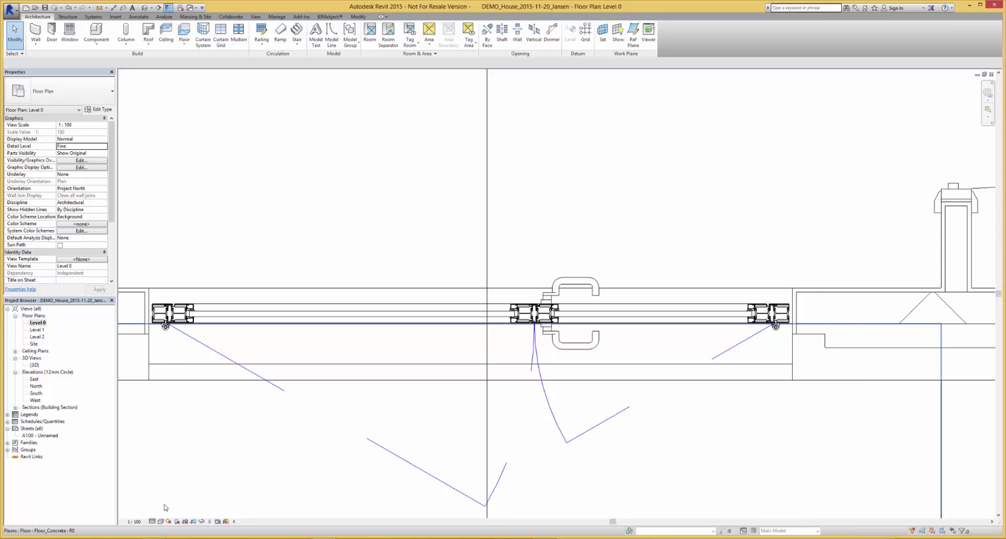
left_click(149, 335)
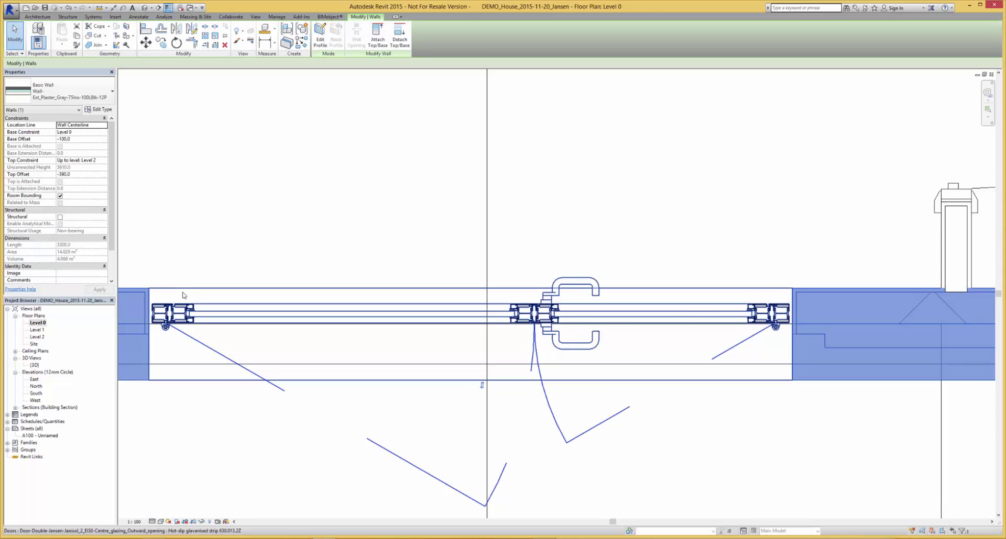
left_click(190, 308)
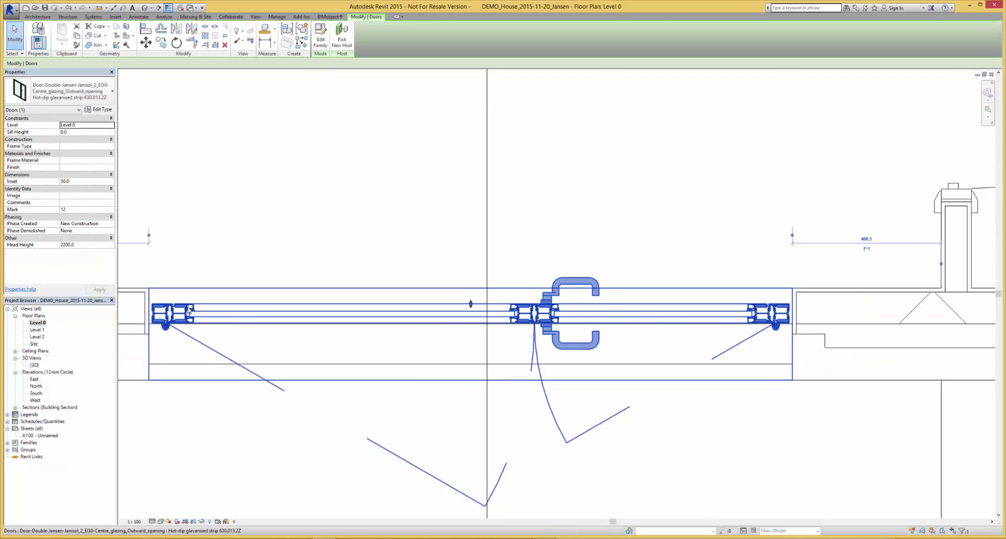
Set the door type's Handle Types to Door Handle : Full-Panic E EN 1125.
left_click(103, 110)
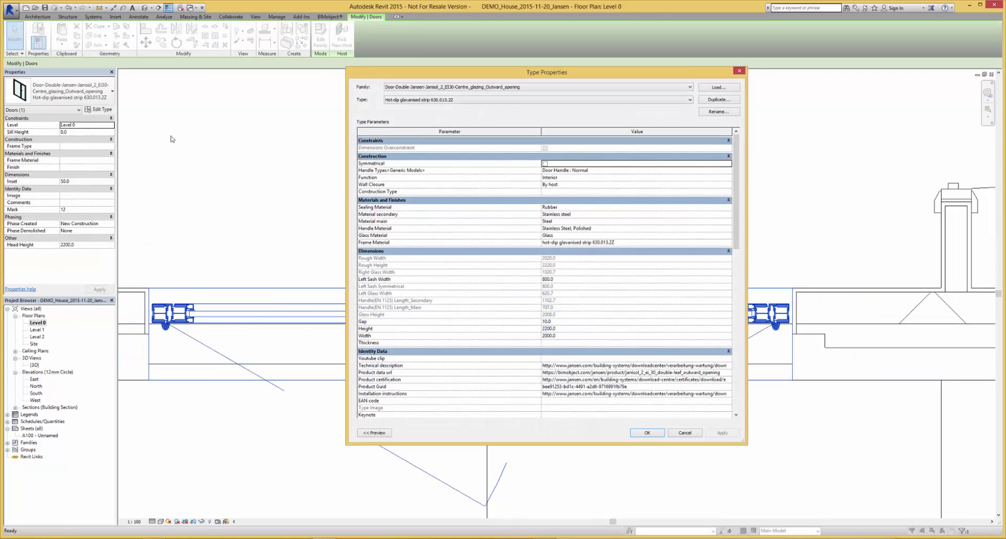
left_click(568, 170)
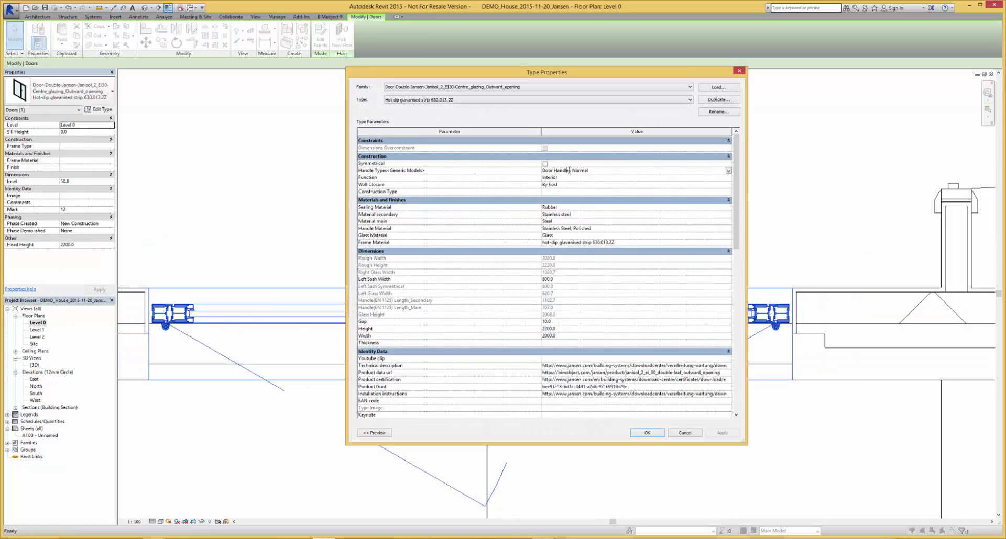
left_click(727, 171)
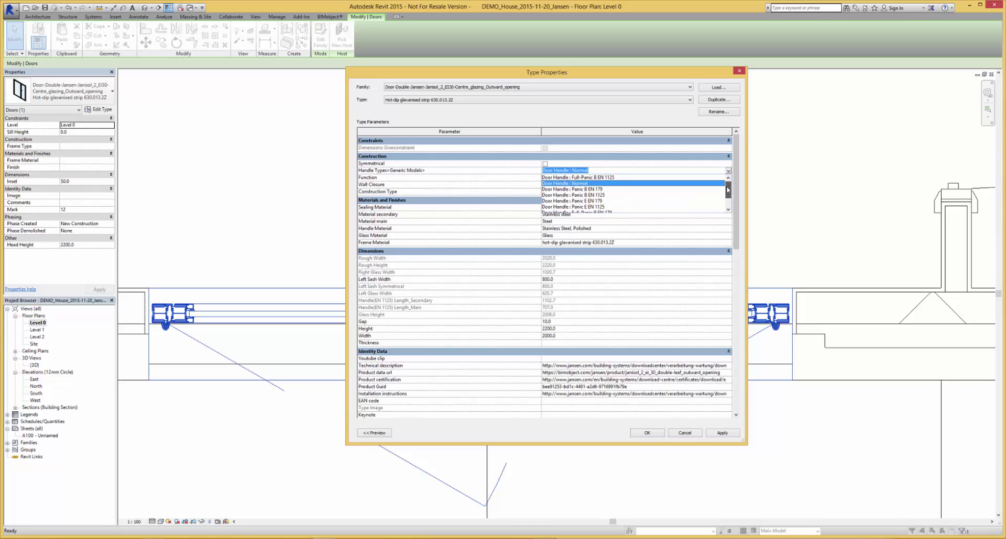
left_click_drag(727, 188, 727, 193)
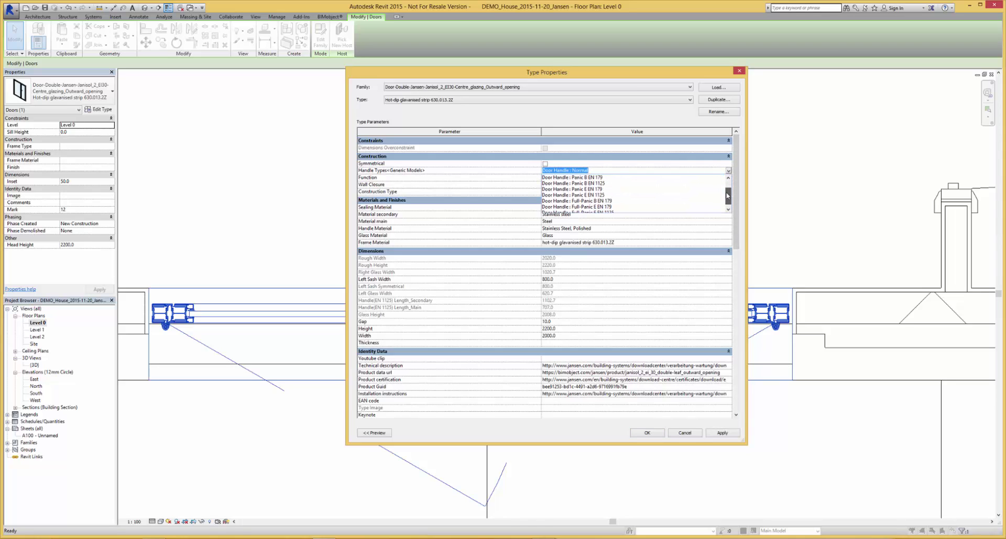
left_click(593, 210)
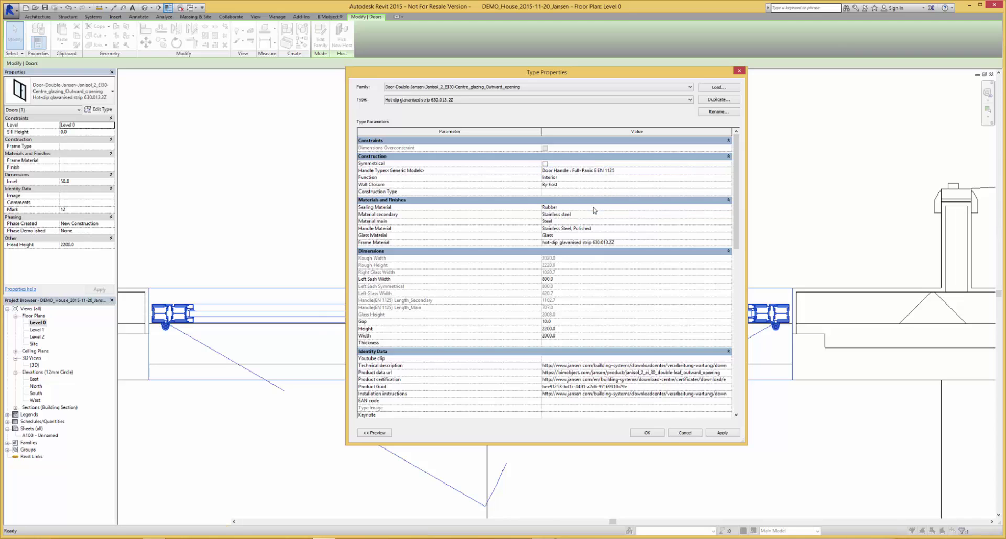
left_click(647, 434)
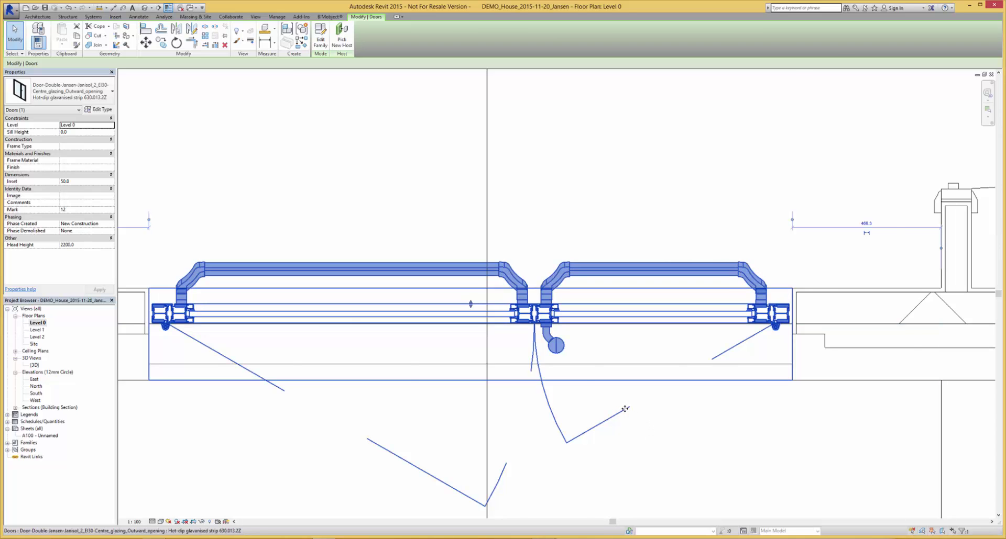
scroll(625, 409, "down", 3)
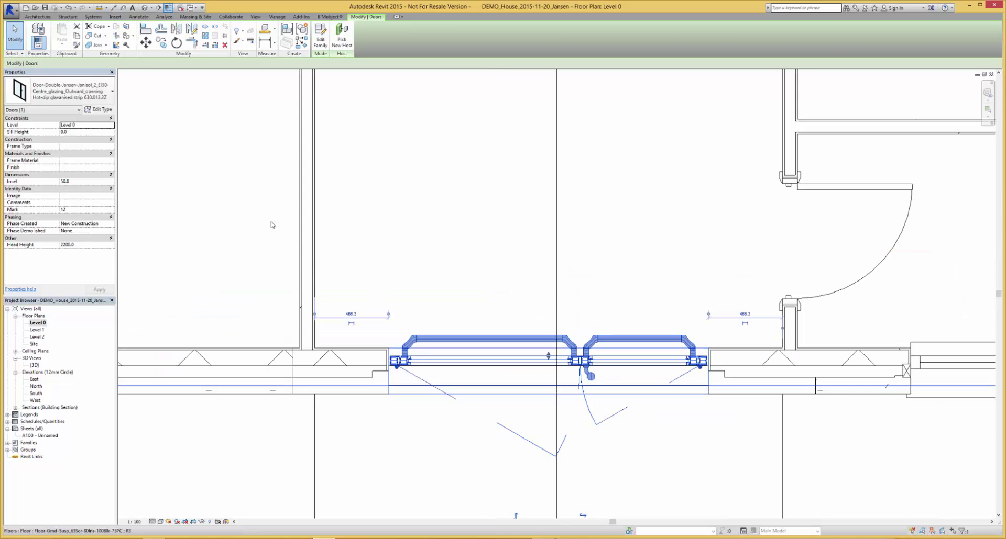
Change the double door type's Width to 2600 and zoom in on the widened door.
left_click(101, 109)
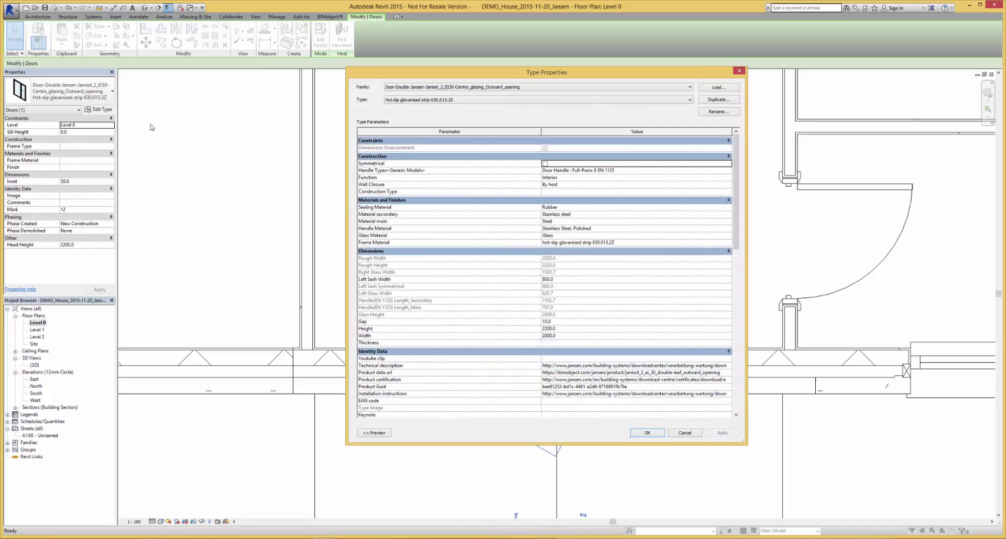
left_click(549, 336)
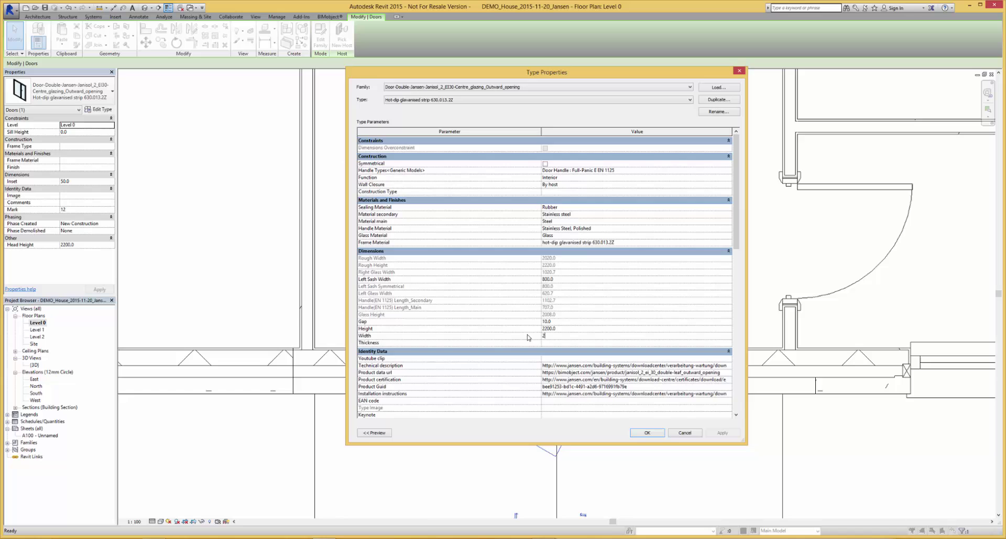
type("2")
key("Tab")
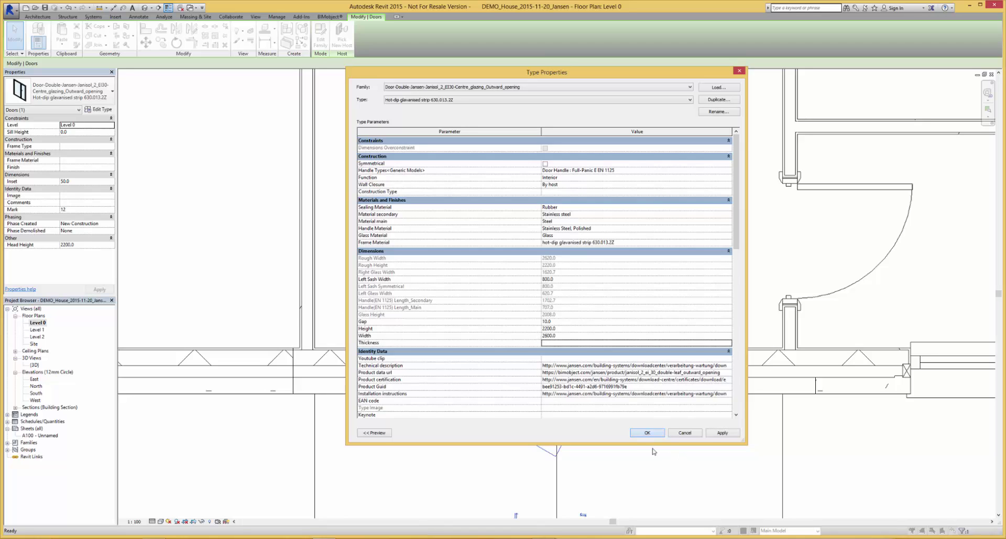
key("Return")
middle_click_drag(656, 445, 612, 318)
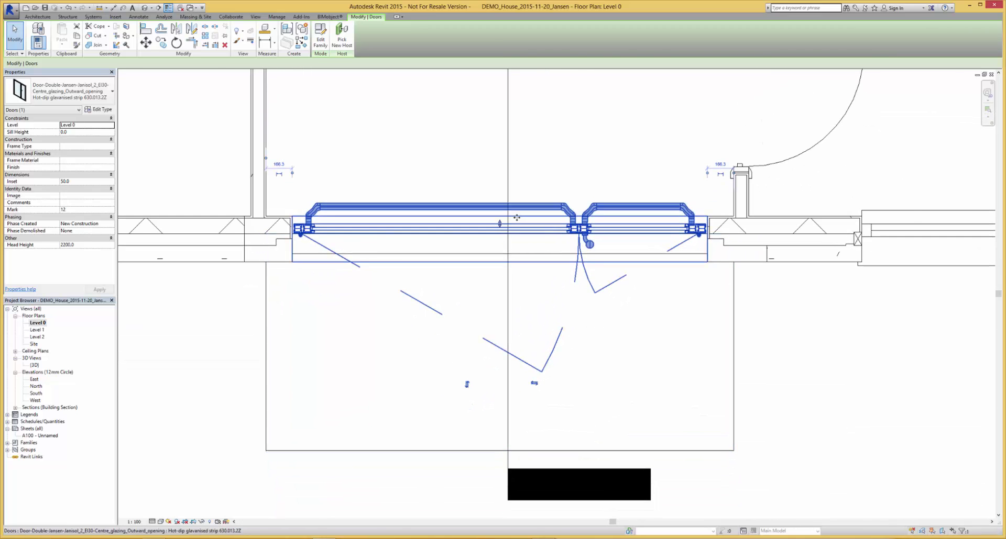
scroll(517, 219, "up", 1)
scroll(517, 219, "up", 1)
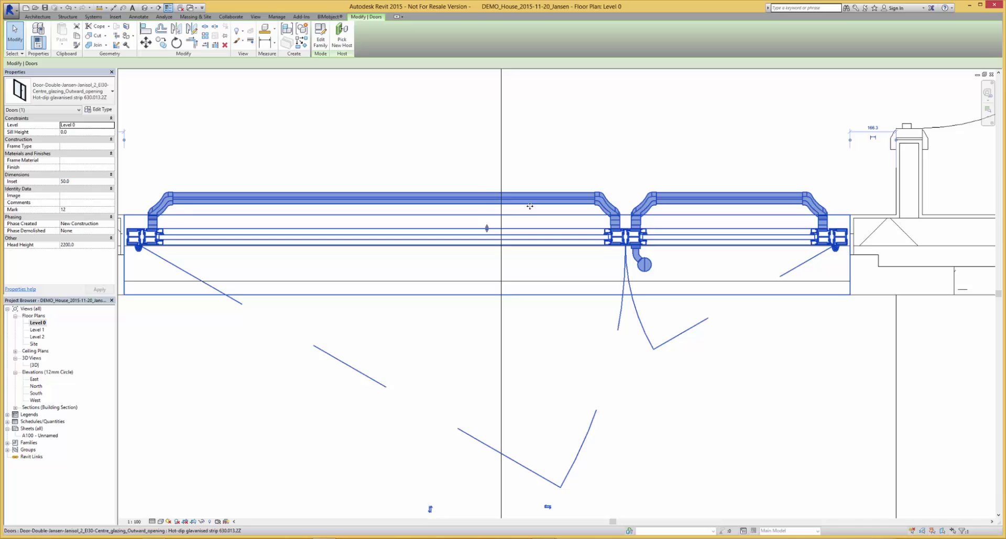
Switch to the {3D} view and select the double Janisol front door.
left_click(145, 7)
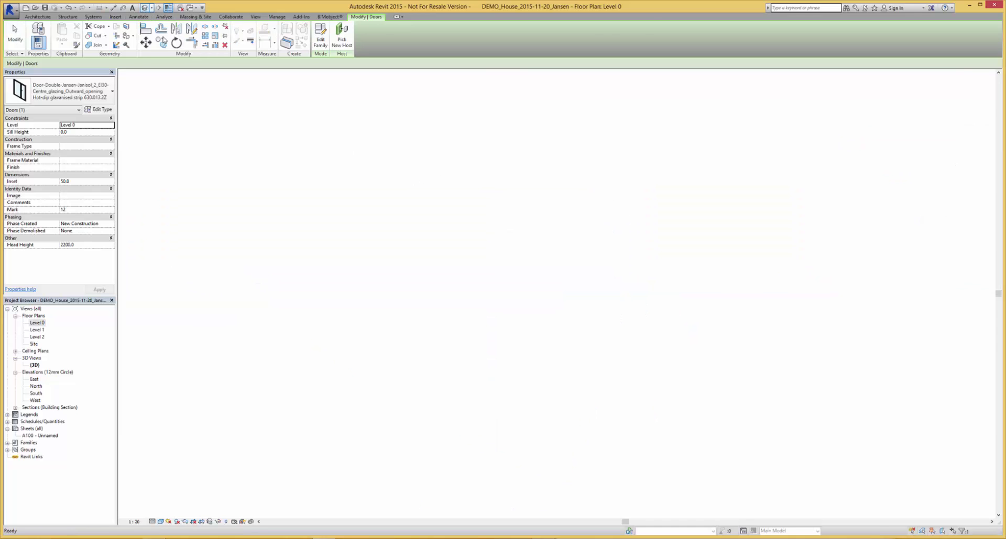
scroll(512, 381, "up", 1)
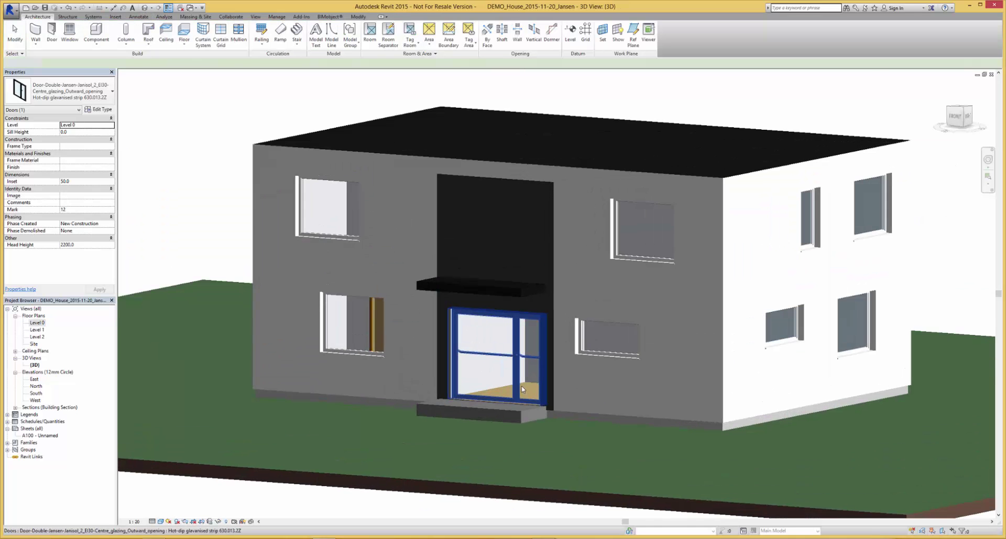
scroll(512, 377, "up", 1)
left_click(511, 367)
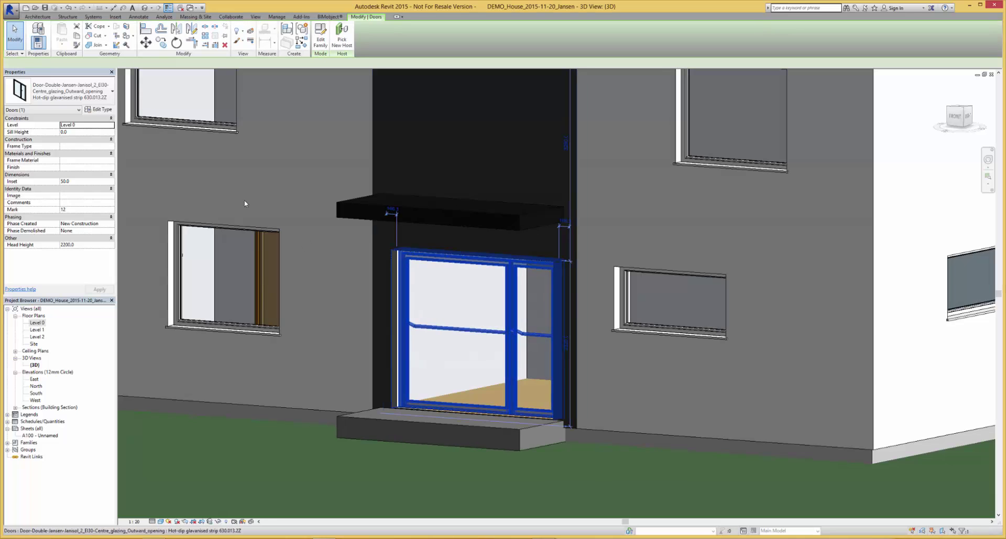
Change its Handle Types to Door Handle : Panic E EN 179 and zoom in on the handle.
left_click(98, 111)
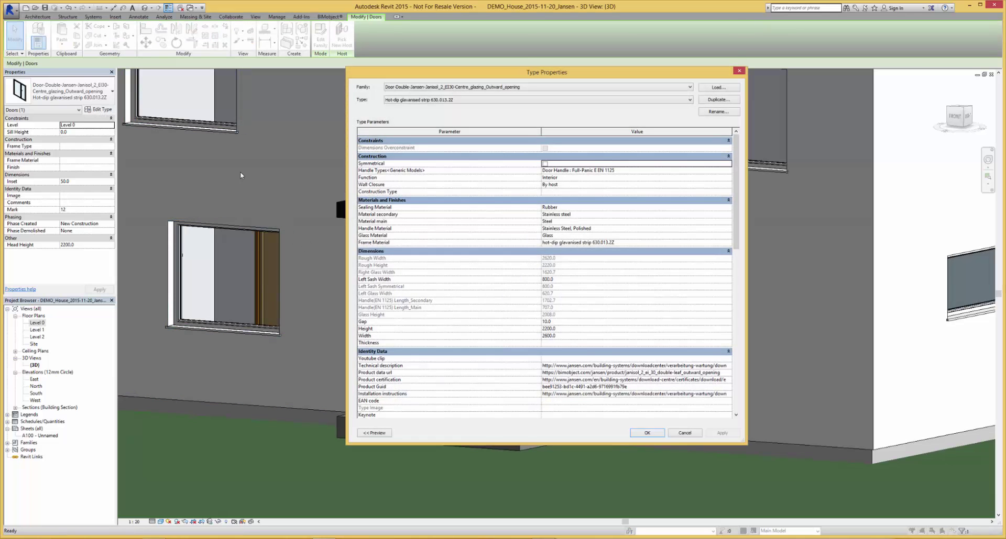
left_click(573, 171)
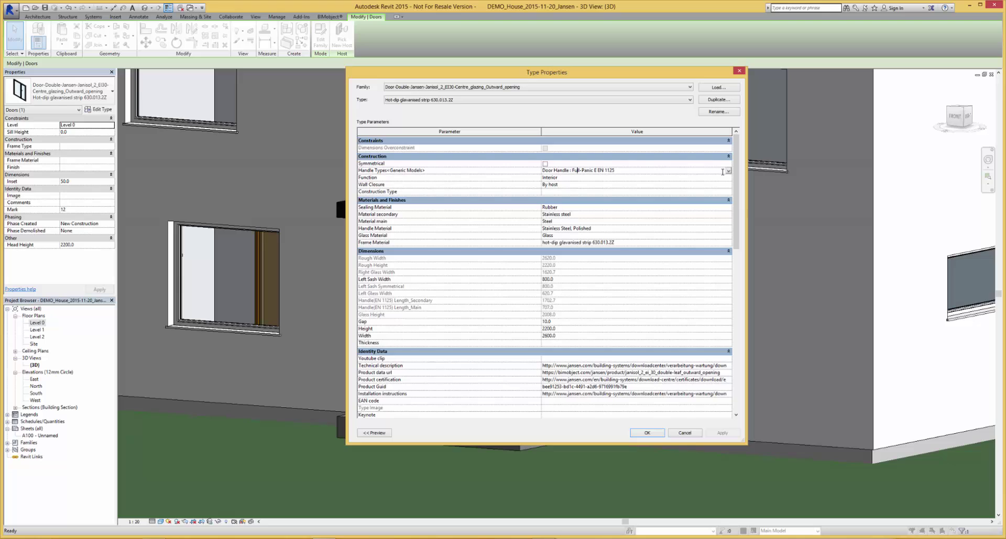
left_click(728, 171)
left_click(590, 184)
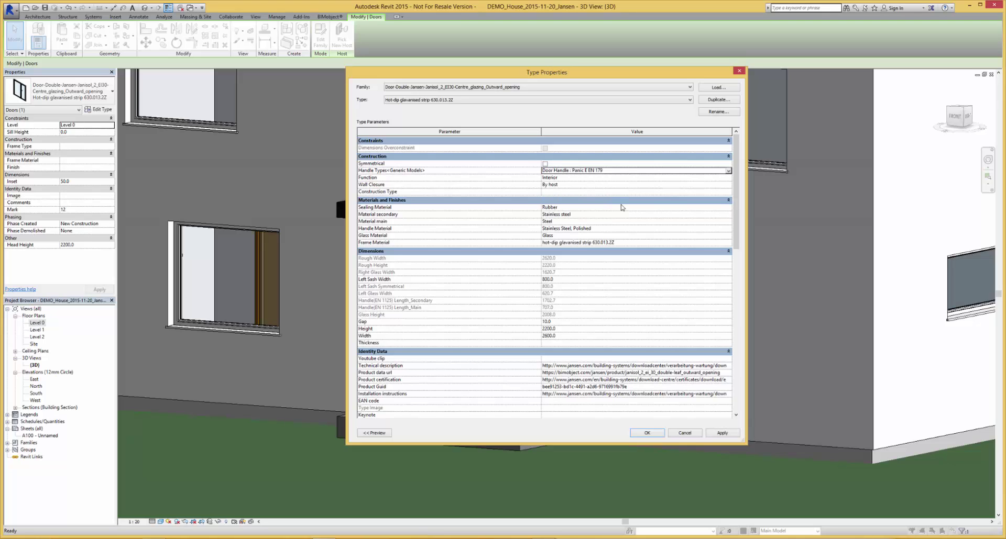
left_click(653, 432)
left_click(603, 421)
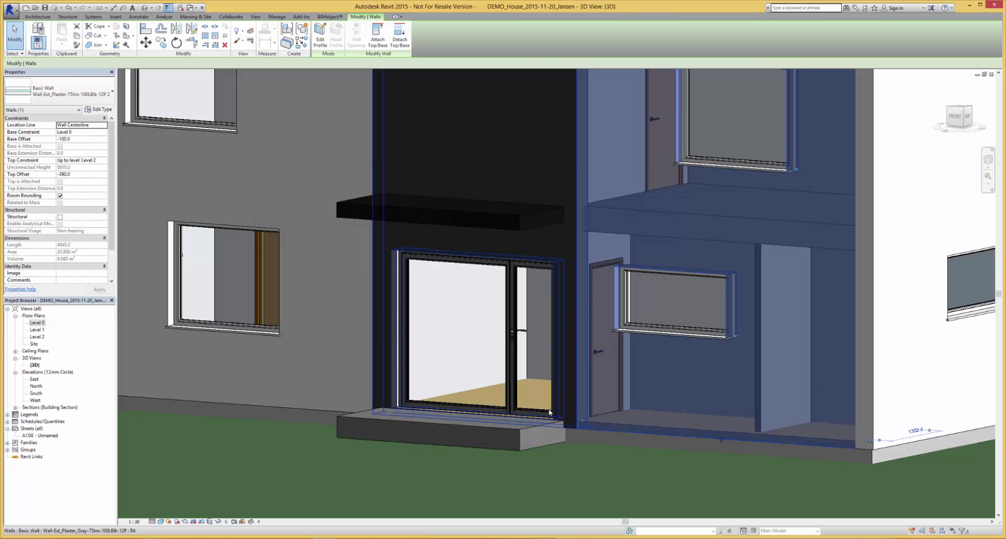
scroll(513, 337, "up", 2)
scroll(514, 337, "up", 1)
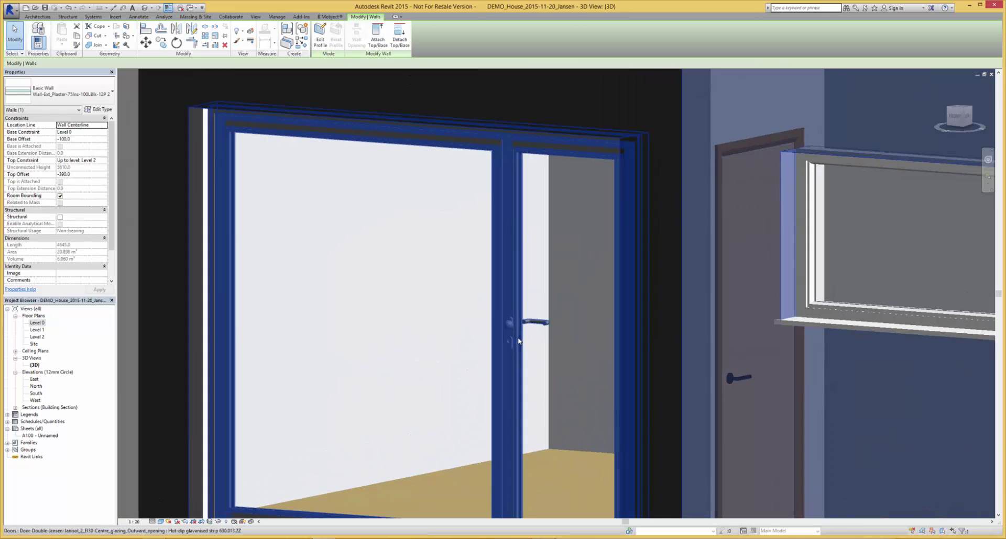
scroll(513, 338, "up", 2)
scroll(514, 348, "up", 1)
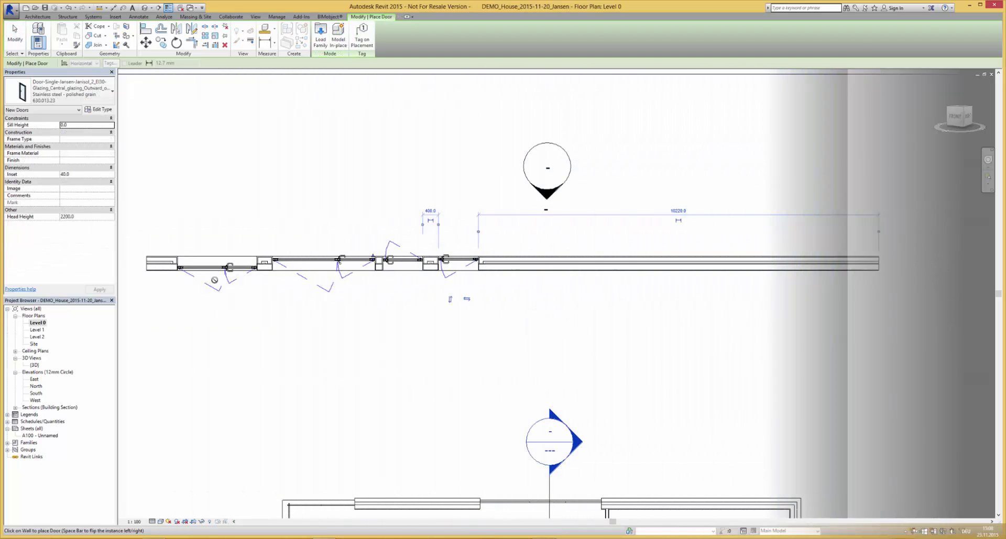
Pan along the Level 0 front wall to view all Janisol doors, then end door placement.
scroll(214, 280, "up", 5)
mouse_move(211, 276)
middle_mouse_down()
mouse_move(251, 298)
mouse_move(239, 300)
middle_mouse_up()
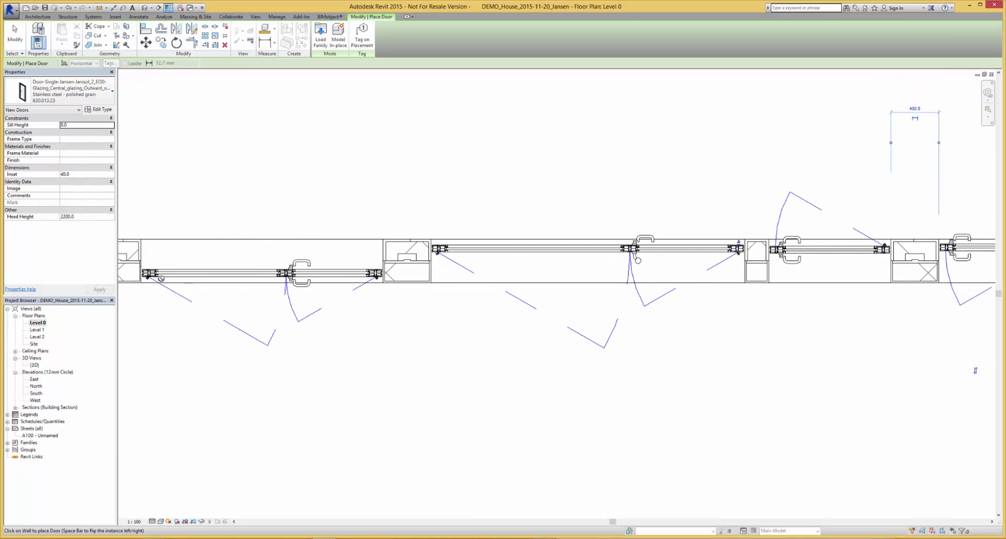
scroll(161, 278, "up", 3)
middle_click_drag(178, 285, 218, 287)
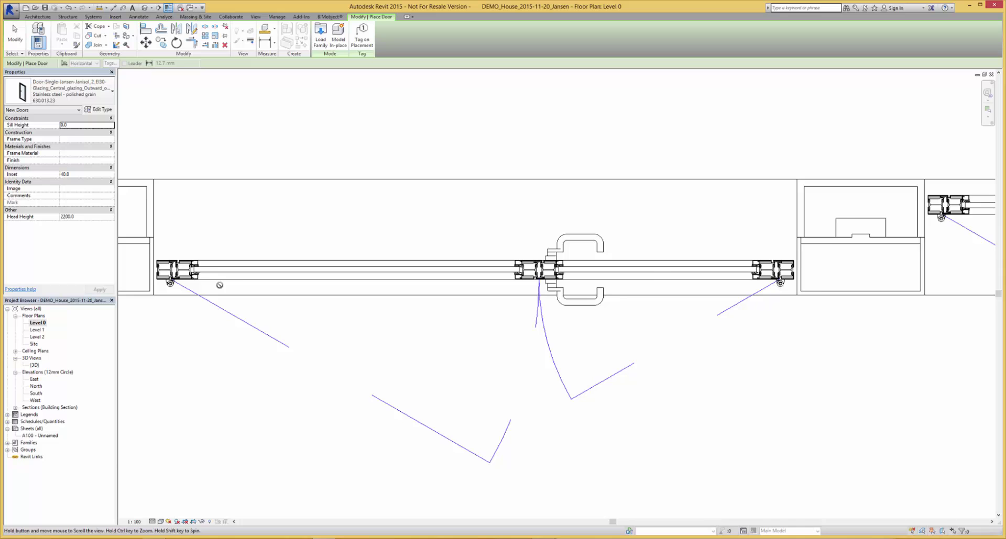
middle_click_drag(686, 315, 389, 348)
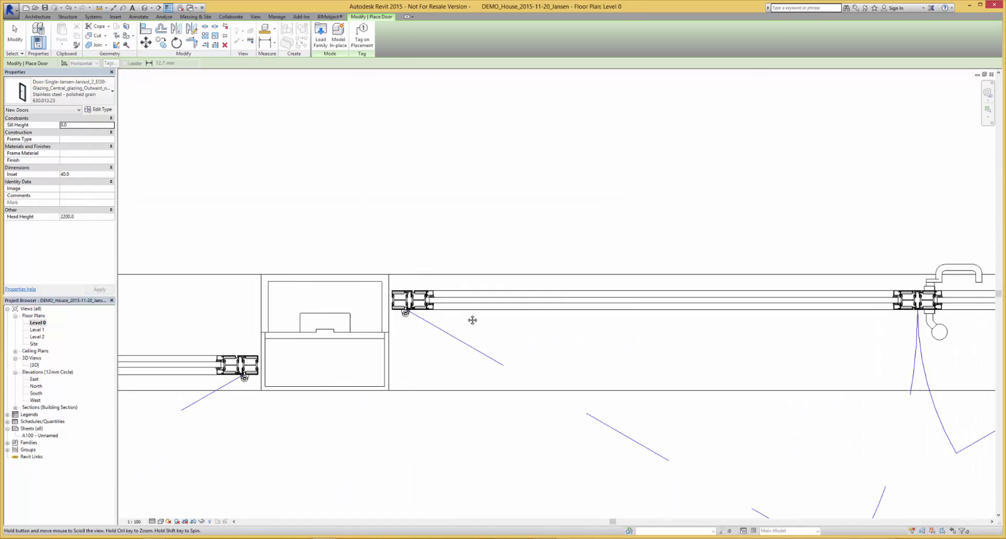
middle_click_drag(598, 322, 442, 304)
scroll(428, 294, "down", 3)
scroll(428, 294, "down", 1)
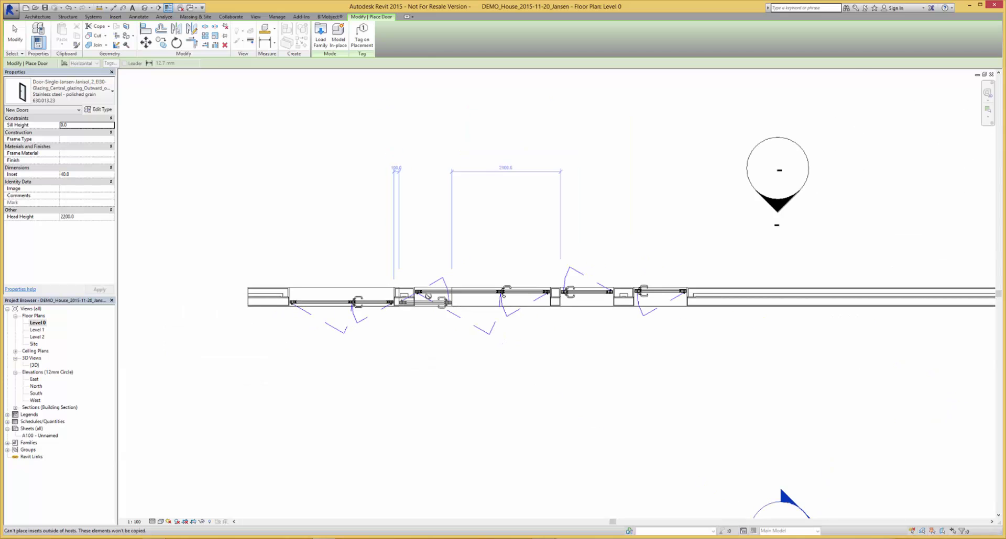
left_click(14, 36)
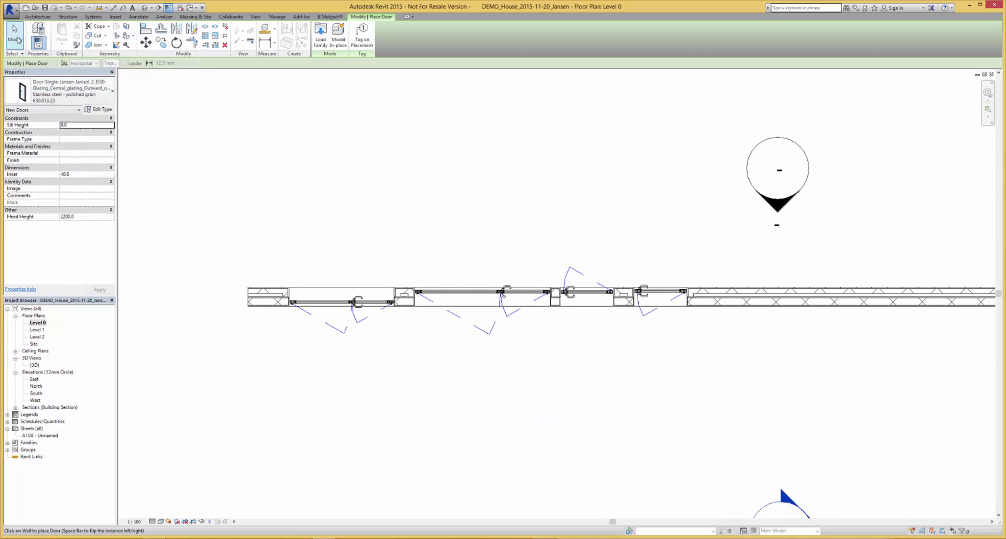
Change the single Janisol door type's Width from 1000.0 to 2000.0.
left_click(643, 292)
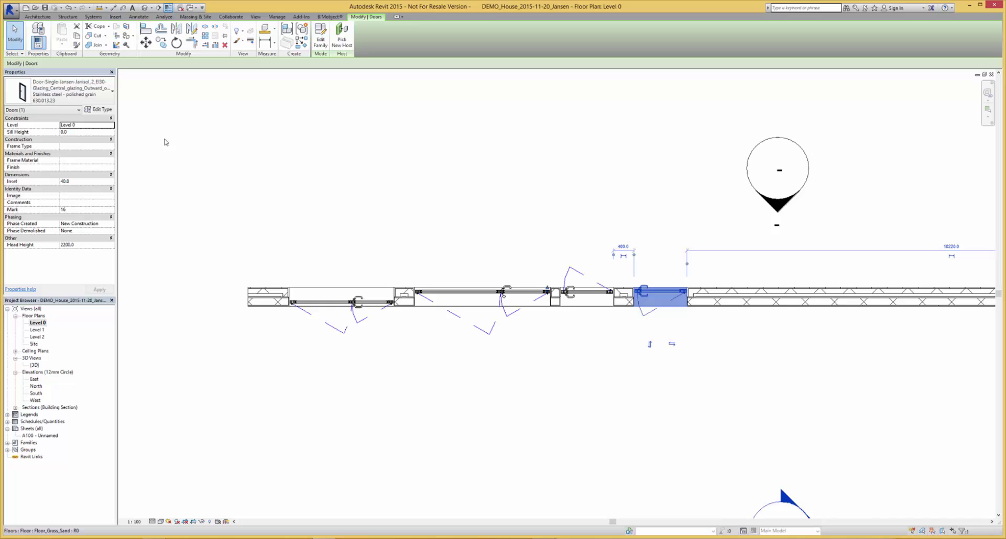
left_click(99, 111)
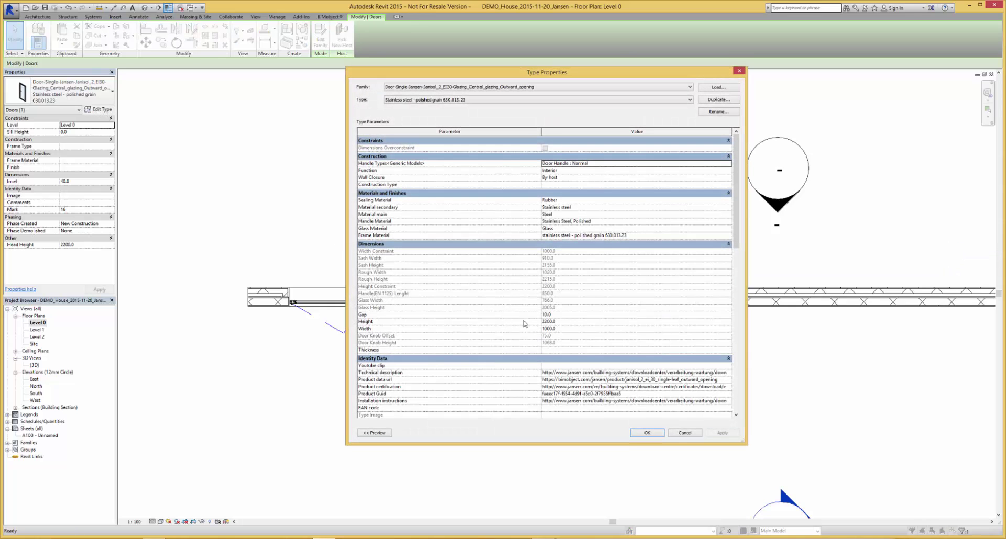
left_click(556, 329)
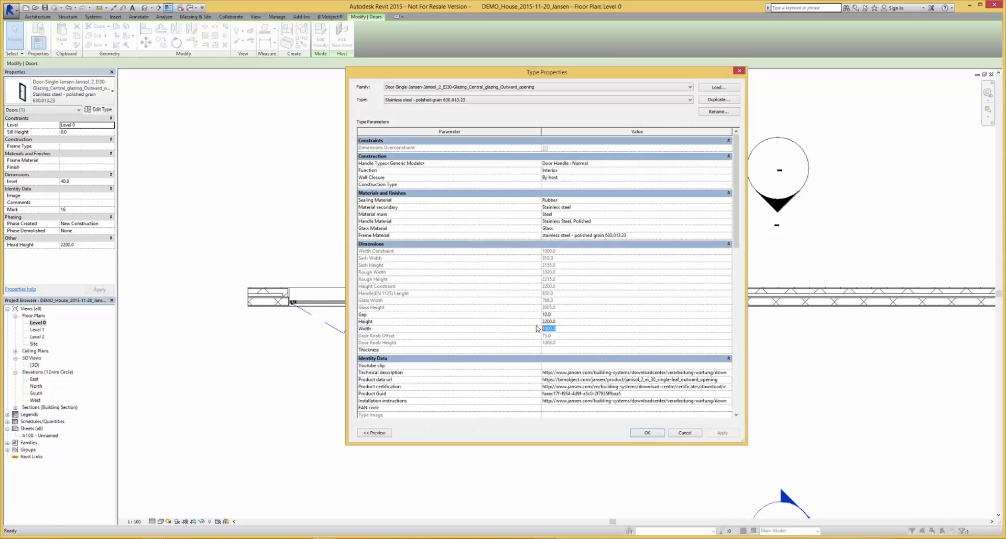
type("2000")
key("Tab")
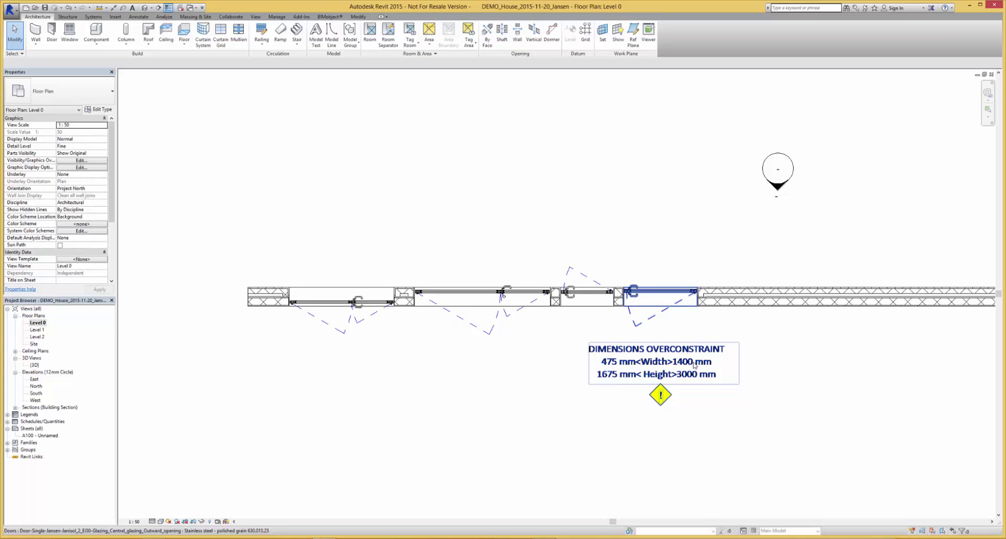
scroll(691, 366, "up", 5)
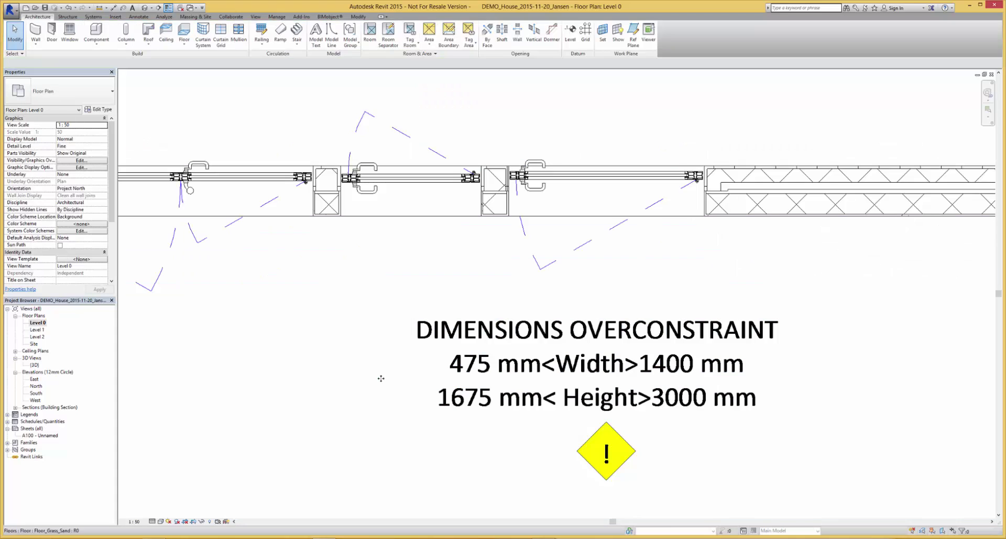
scroll(386, 385, "down", 3)
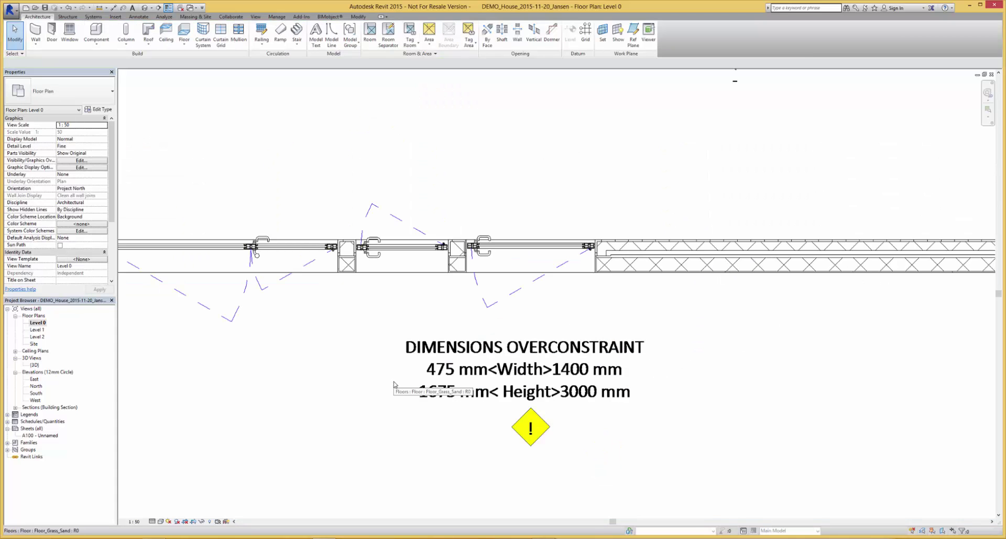
middle_click_drag(361, 348, 534, 355)
Place a new elevation marker facing the four Janisol doors.
left_click(253, 18)
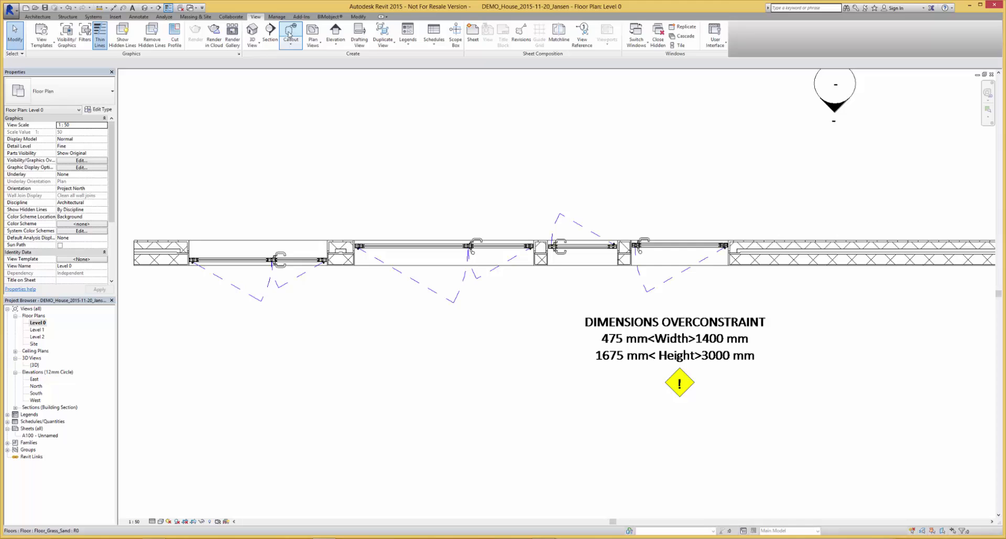
left_click(335, 33)
scroll(550, 342, "down", 3)
scroll(568, 369, "down", 2)
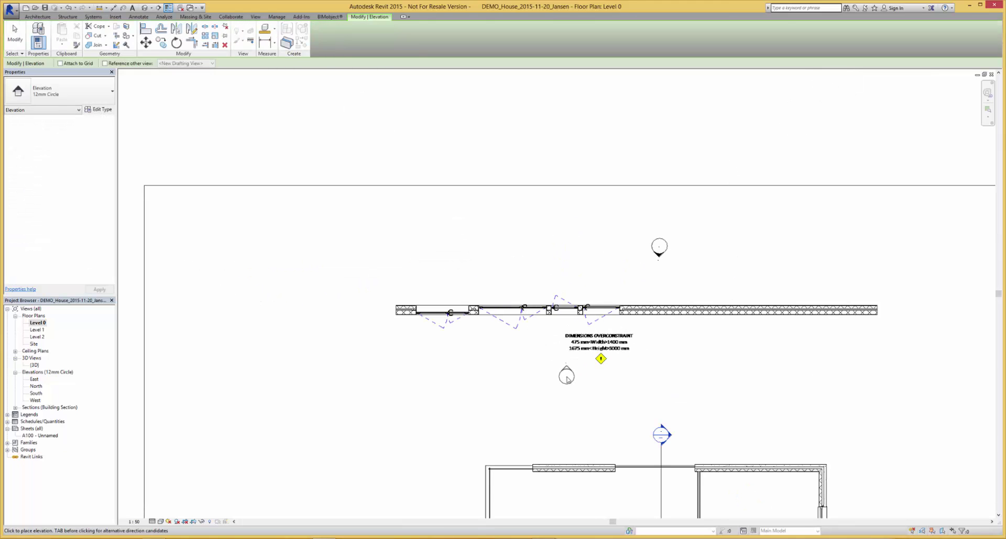
left_click(567, 377)
key("Escape")
key("Escape")
Show Elevation 1 - a with the Shaded visual style.
double_click(566, 378)
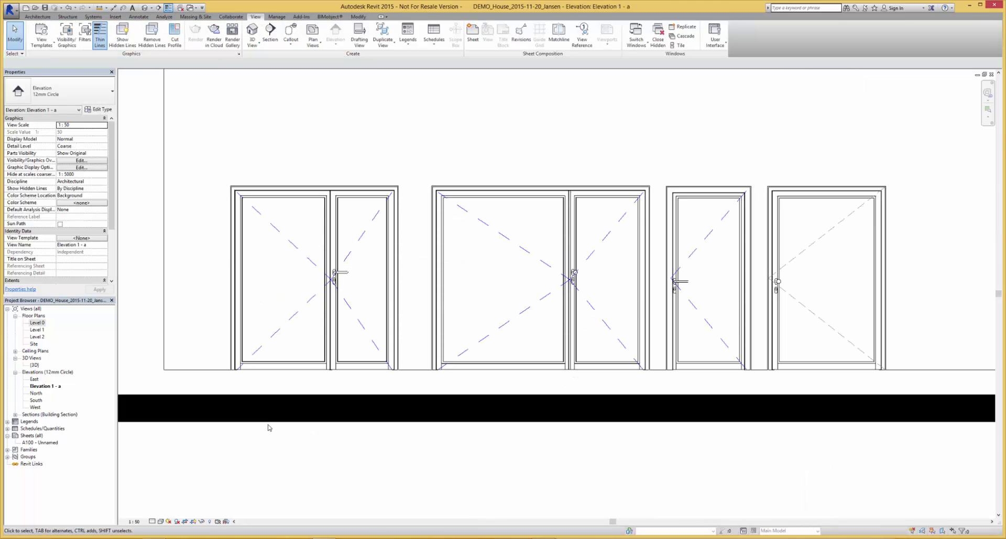
left_click(160, 522)
left_click(173, 498)
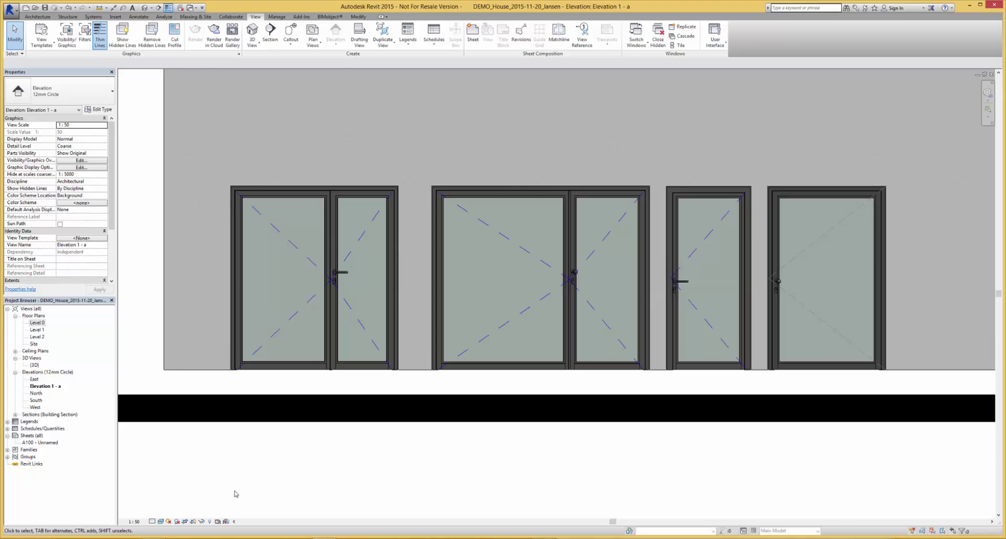
scroll(234, 494, "down", 2)
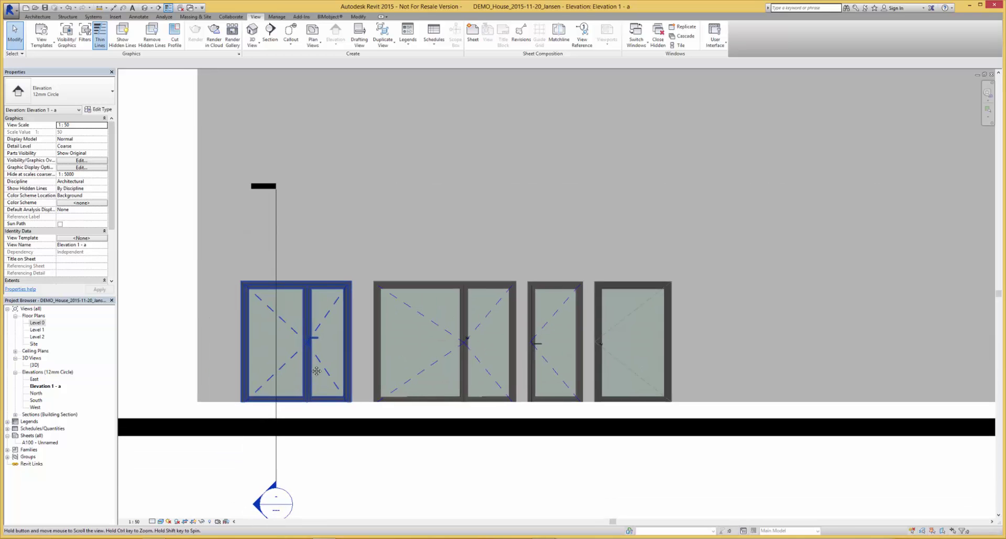
Set Section 2 to Fine detail level to reveal the door frame profile.
double_click(259, 478)
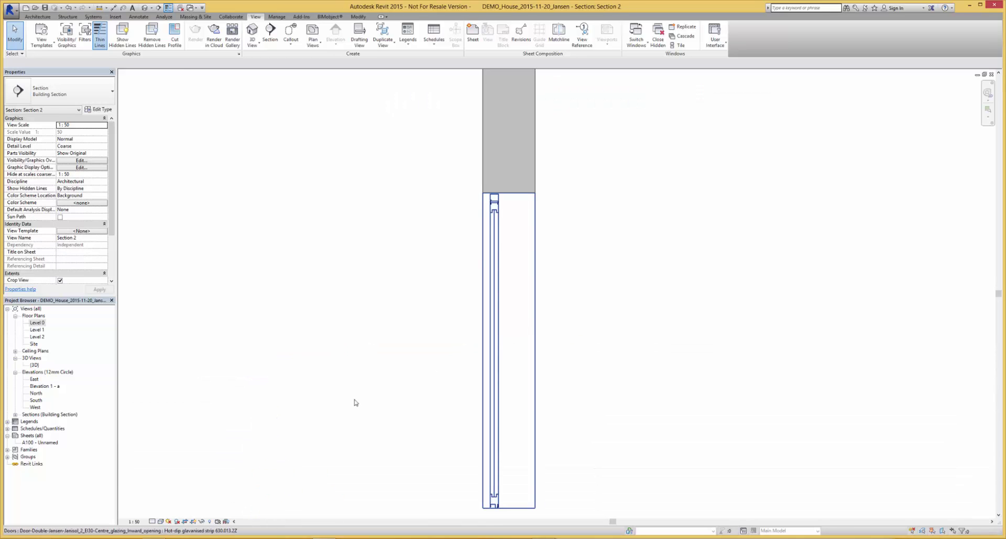
left_click(152, 522)
left_click(157, 514)
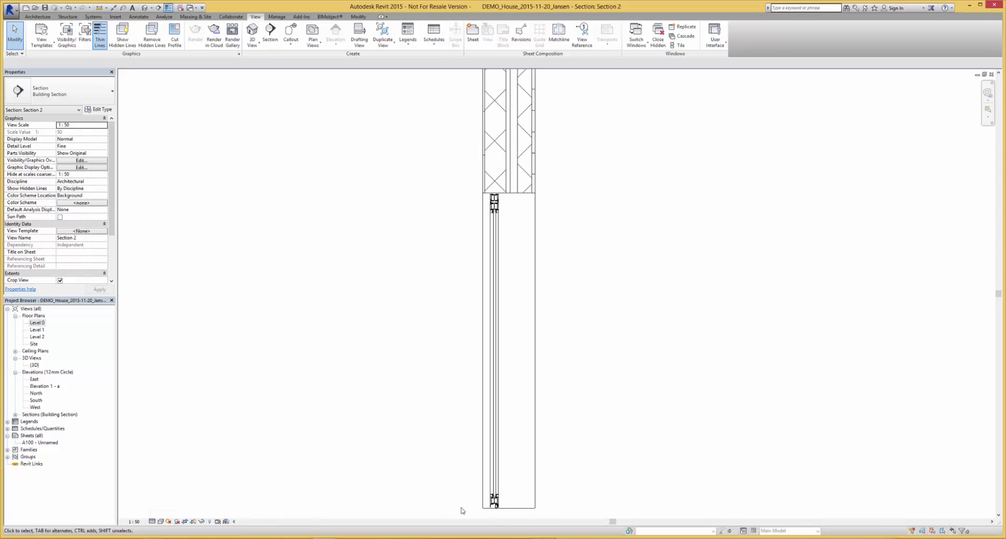
scroll(494, 516, "up", 5)
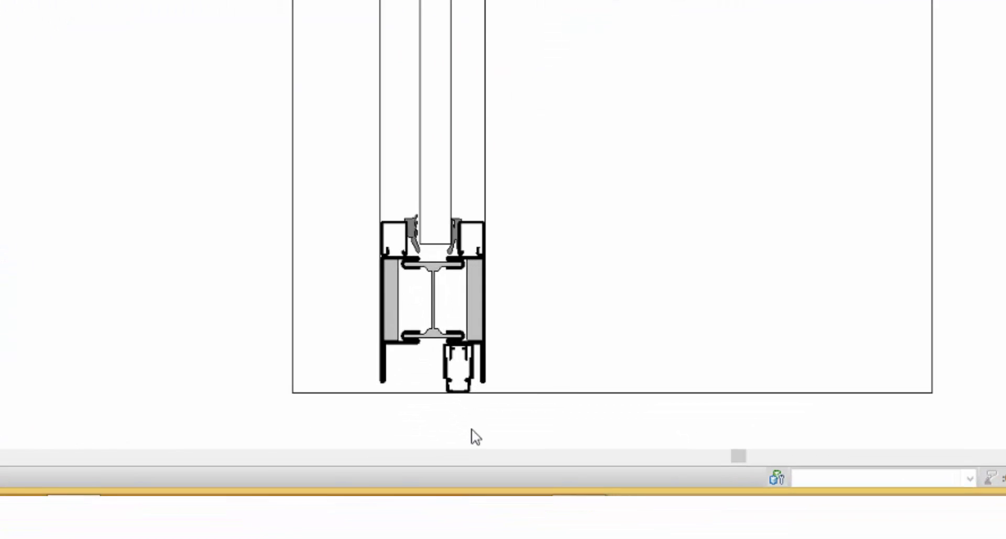
scroll(475, 437, "up", 1)
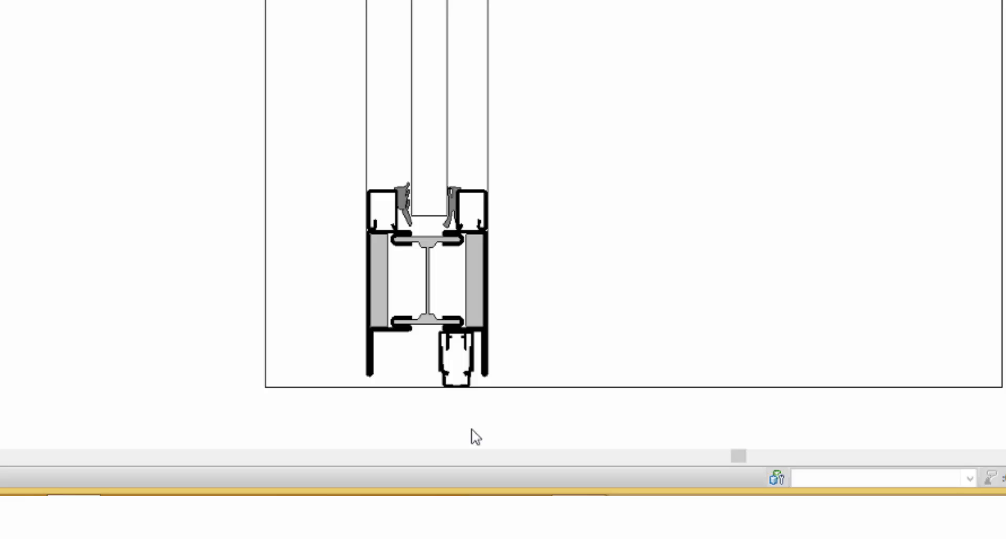